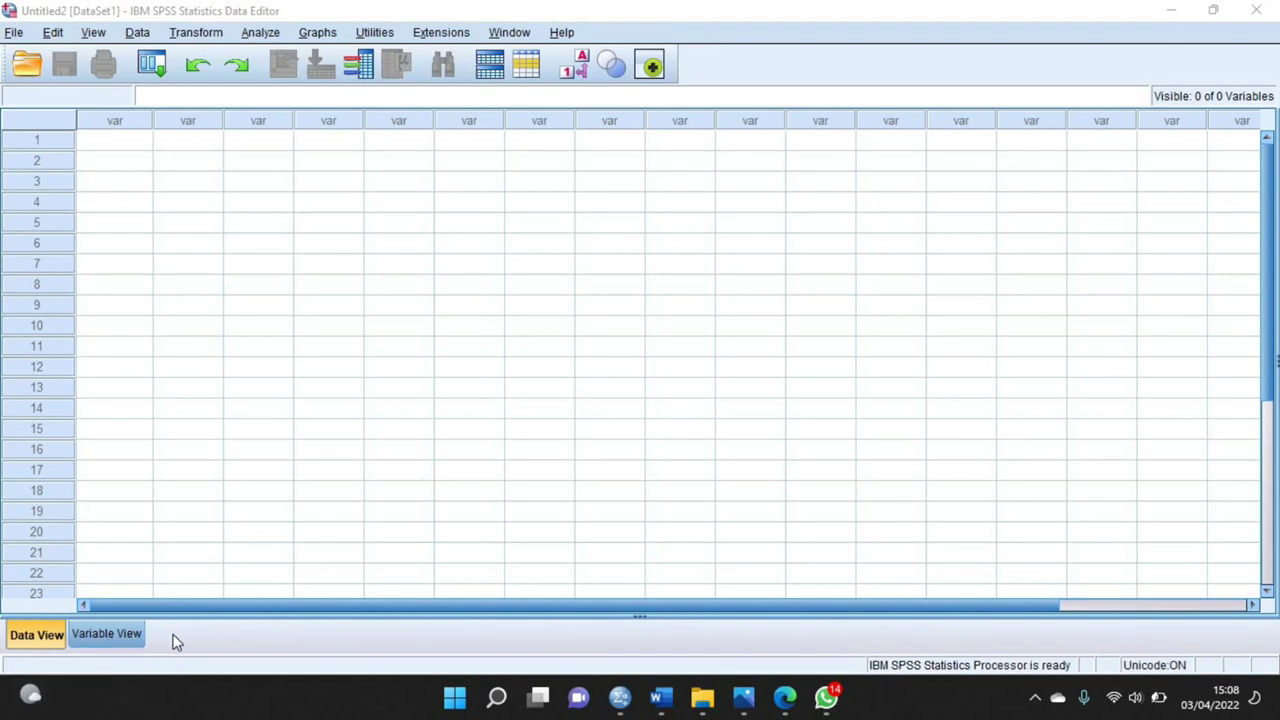
In Variable View, name the first variable Perilaku1, fixing the illegal-character warning.
left_click(106, 634)
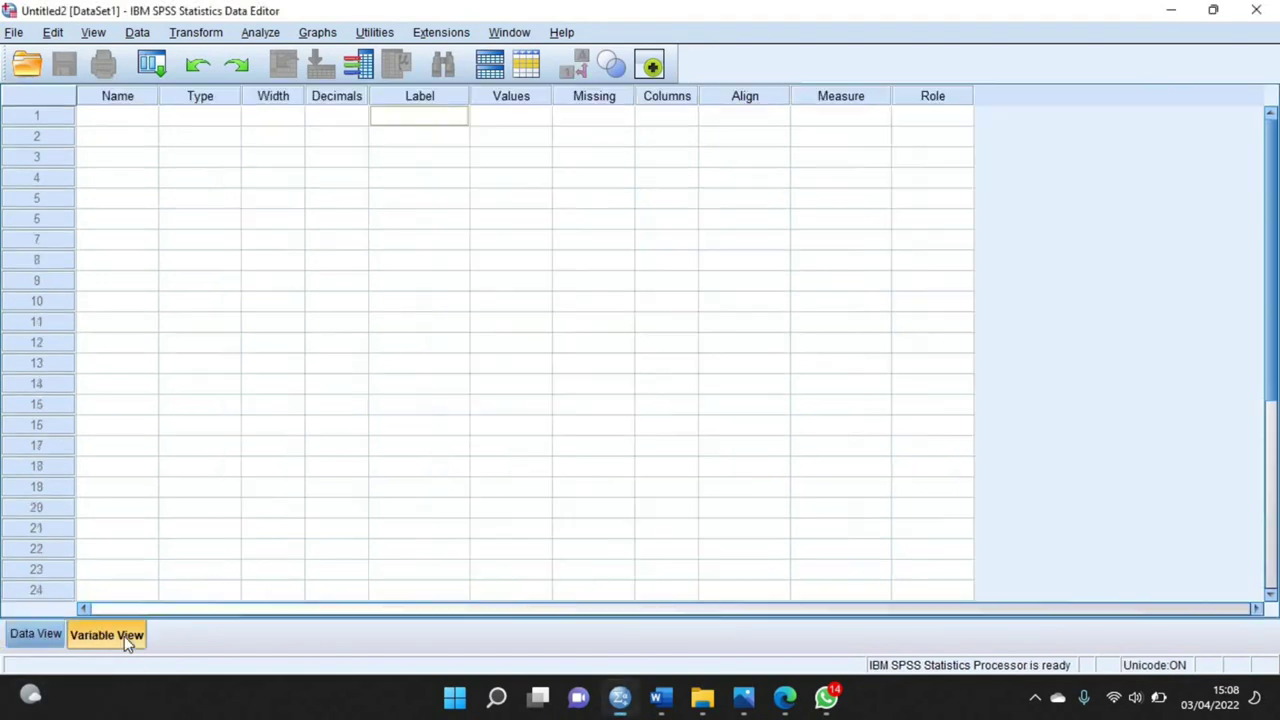
left_click(118, 118)
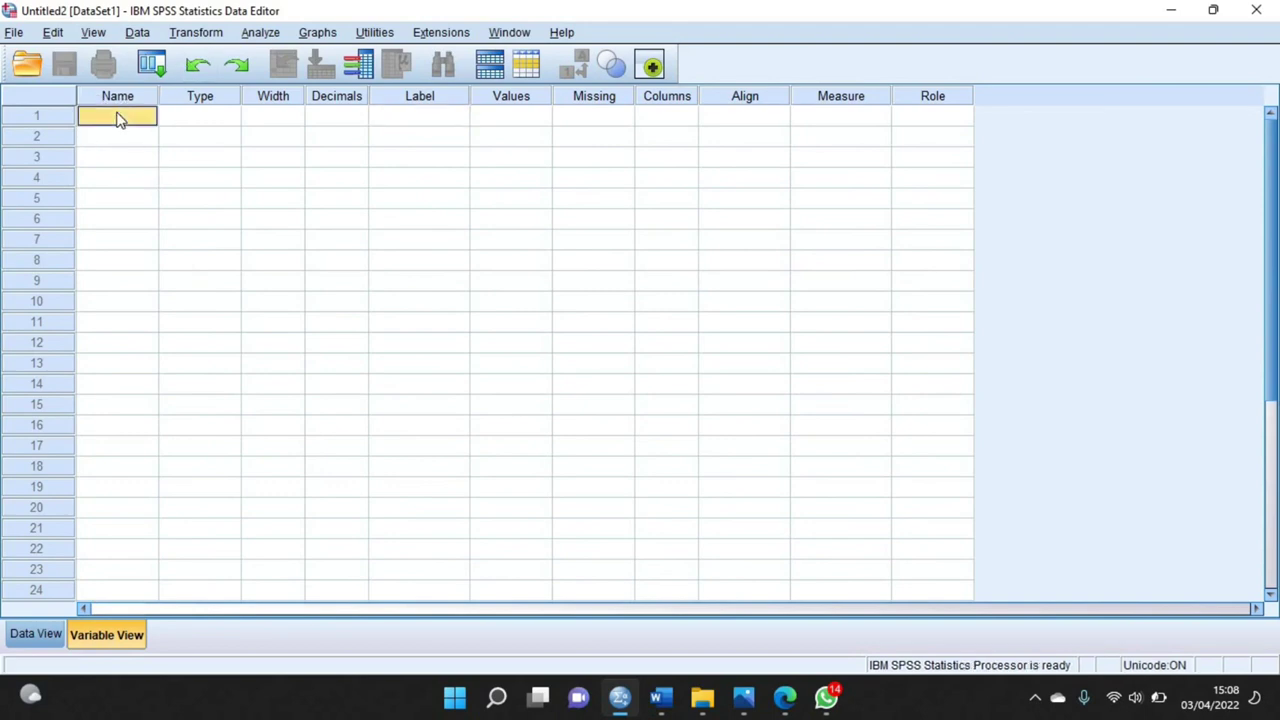
type("Perilaku 1")
left_click(128, 140)
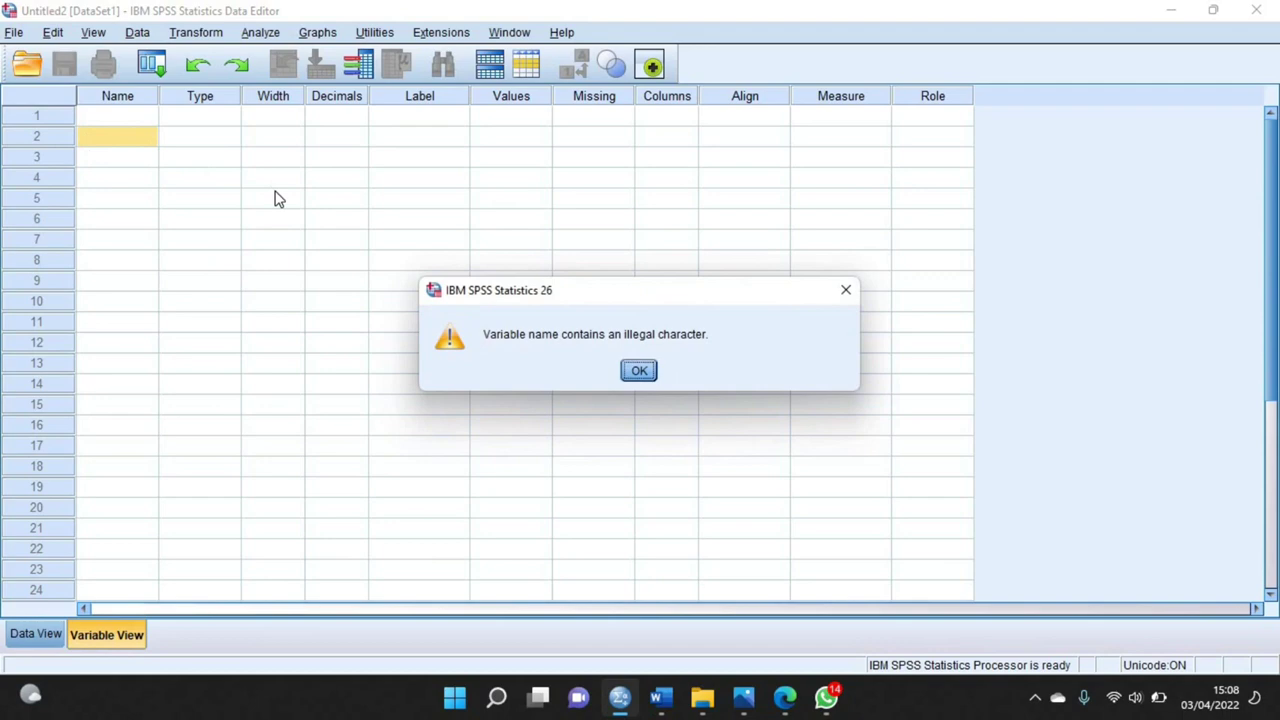
left_click(845, 291)
left_click(101, 117)
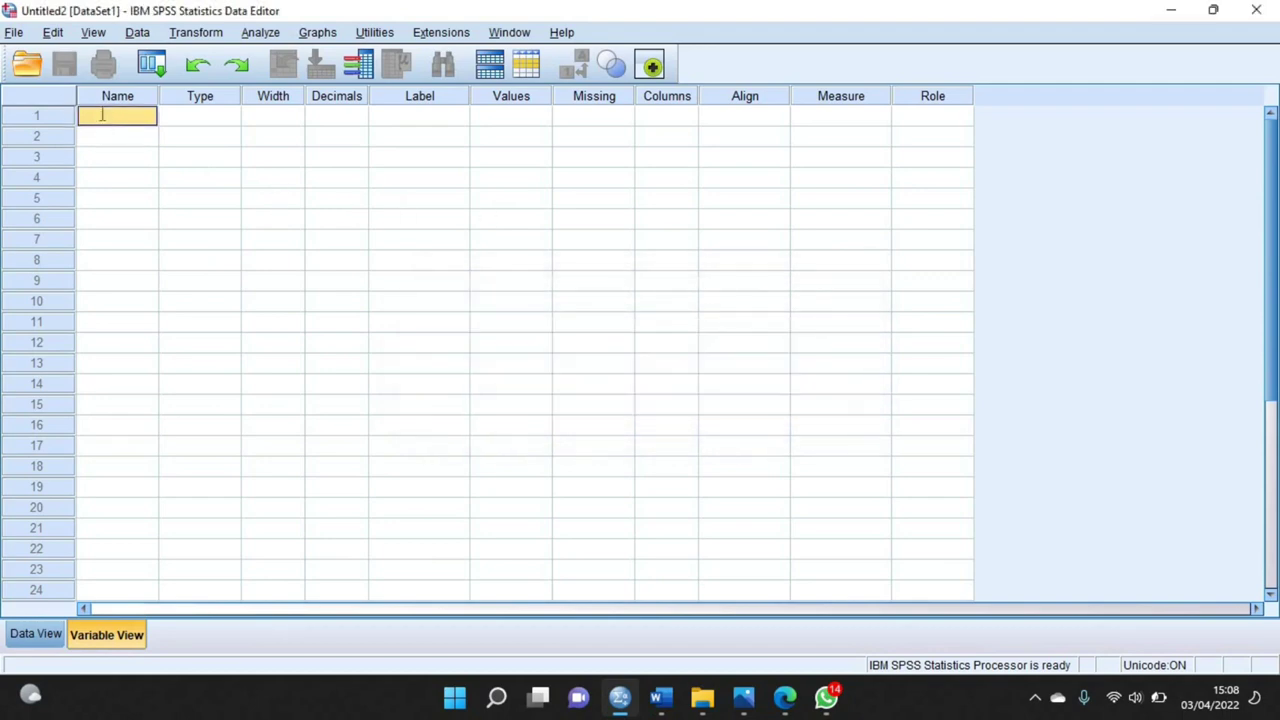
left_click(101, 115)
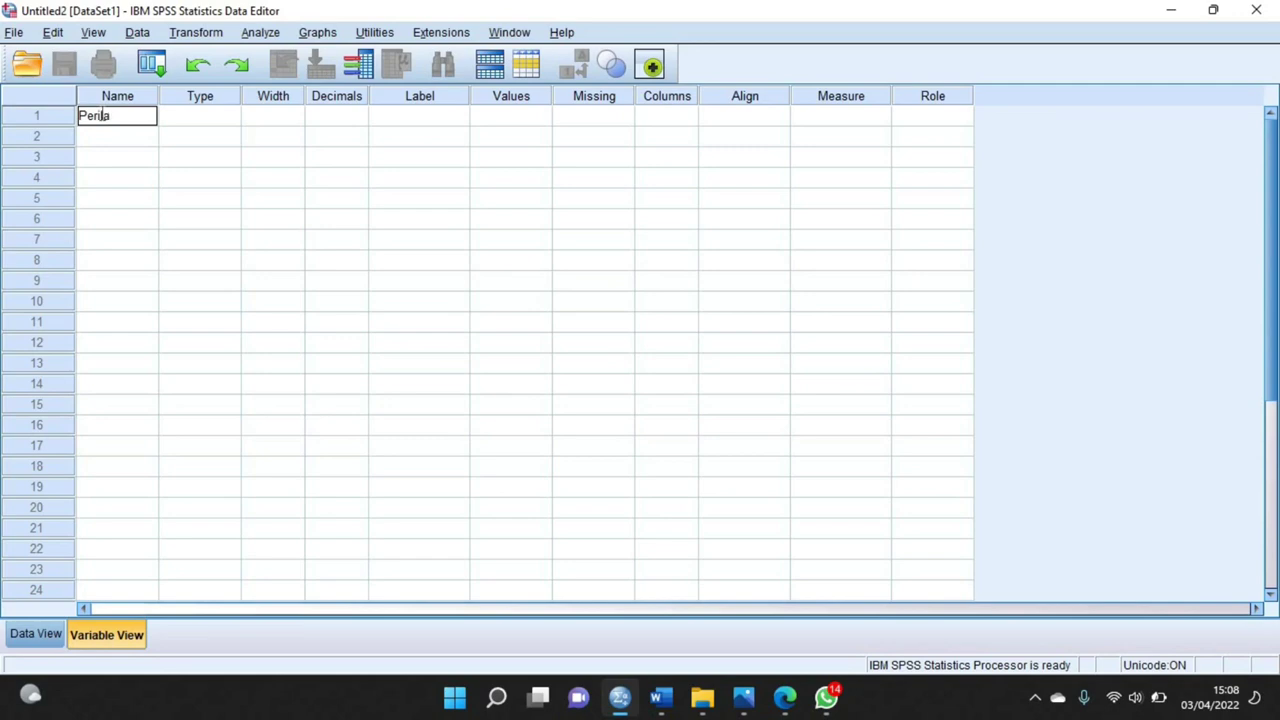
left_click(115, 138)
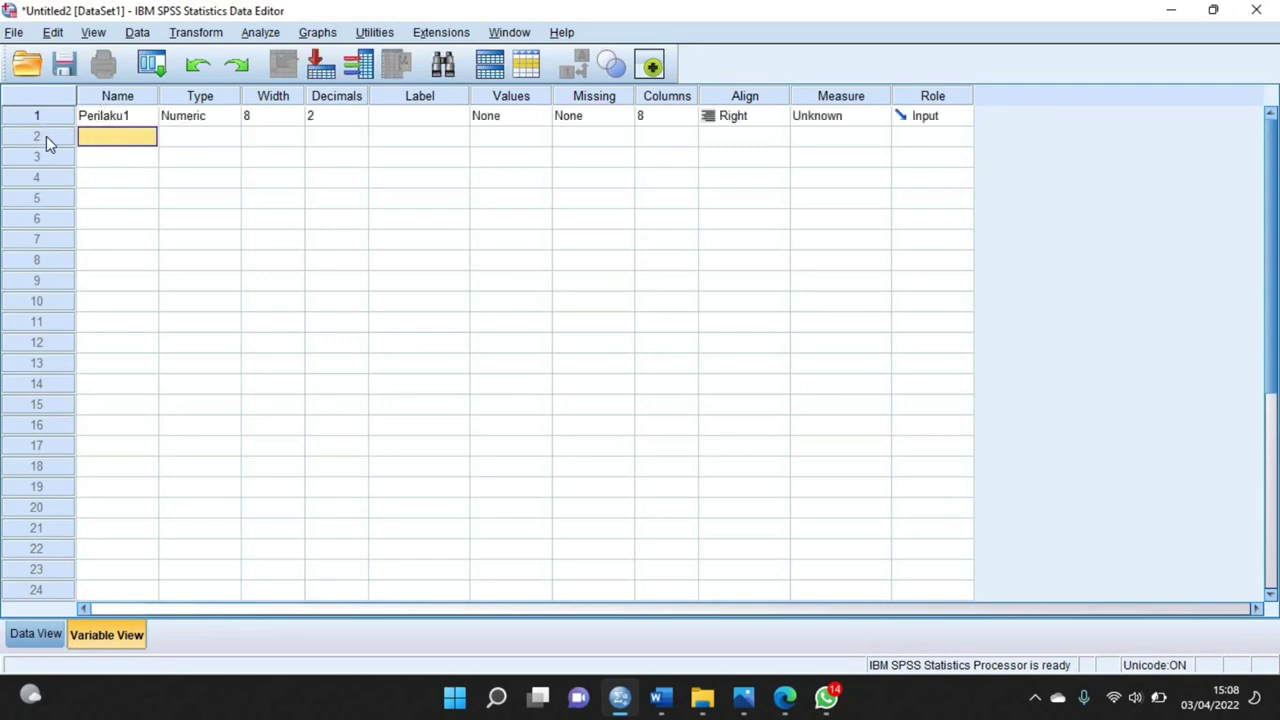
Name the second variable Perilaku2 and type Frekeuensi as the third name.
left_click(118, 138)
type("P")
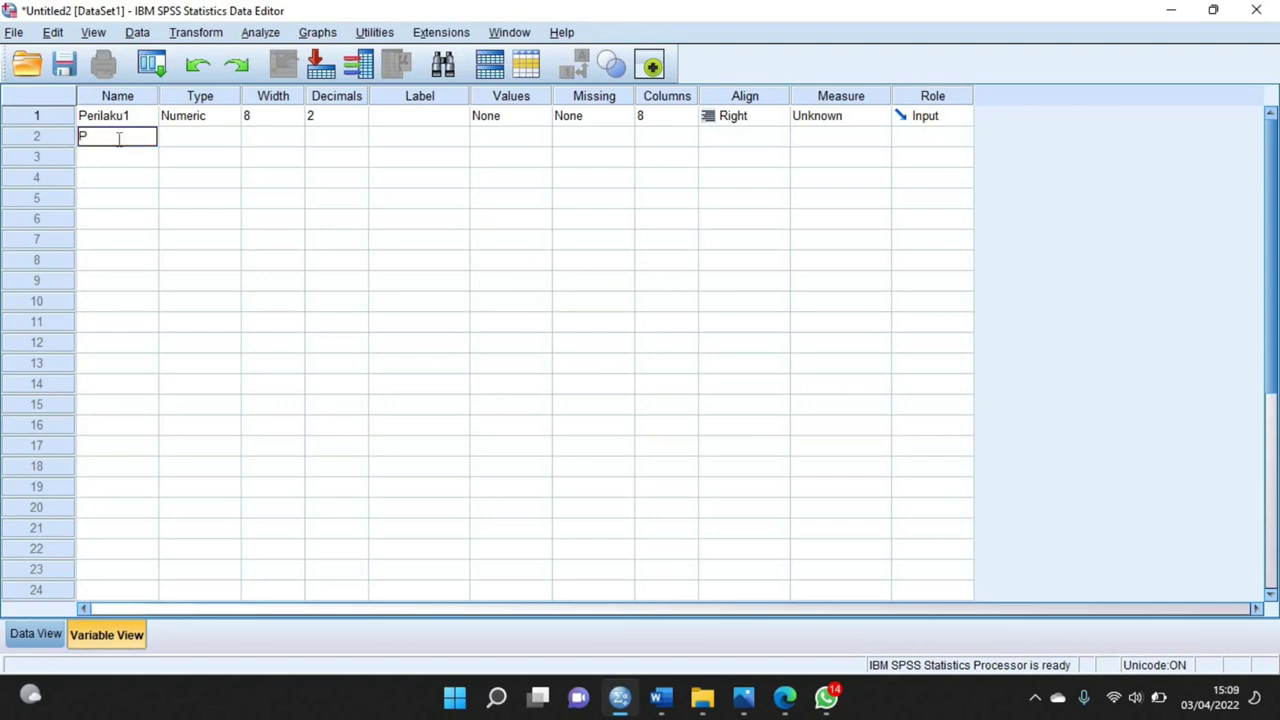
type("3e")
type("rilaku2")
key("Return")
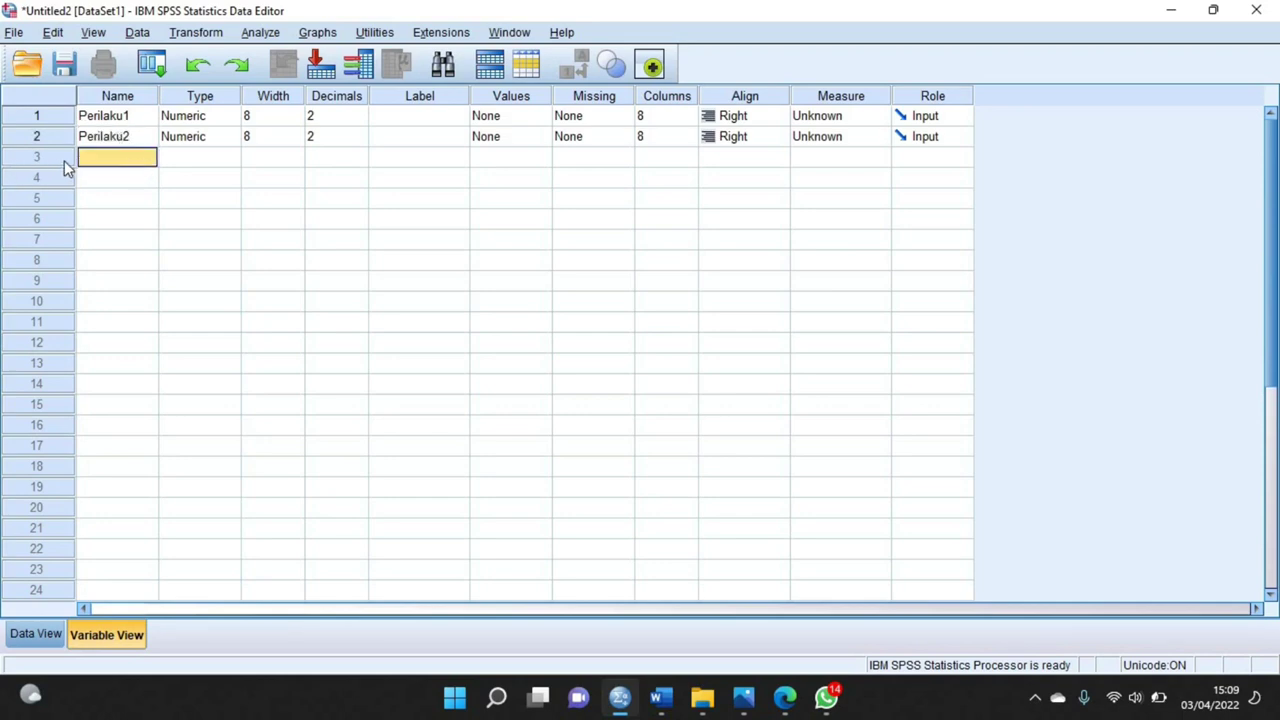
left_click(131, 152)
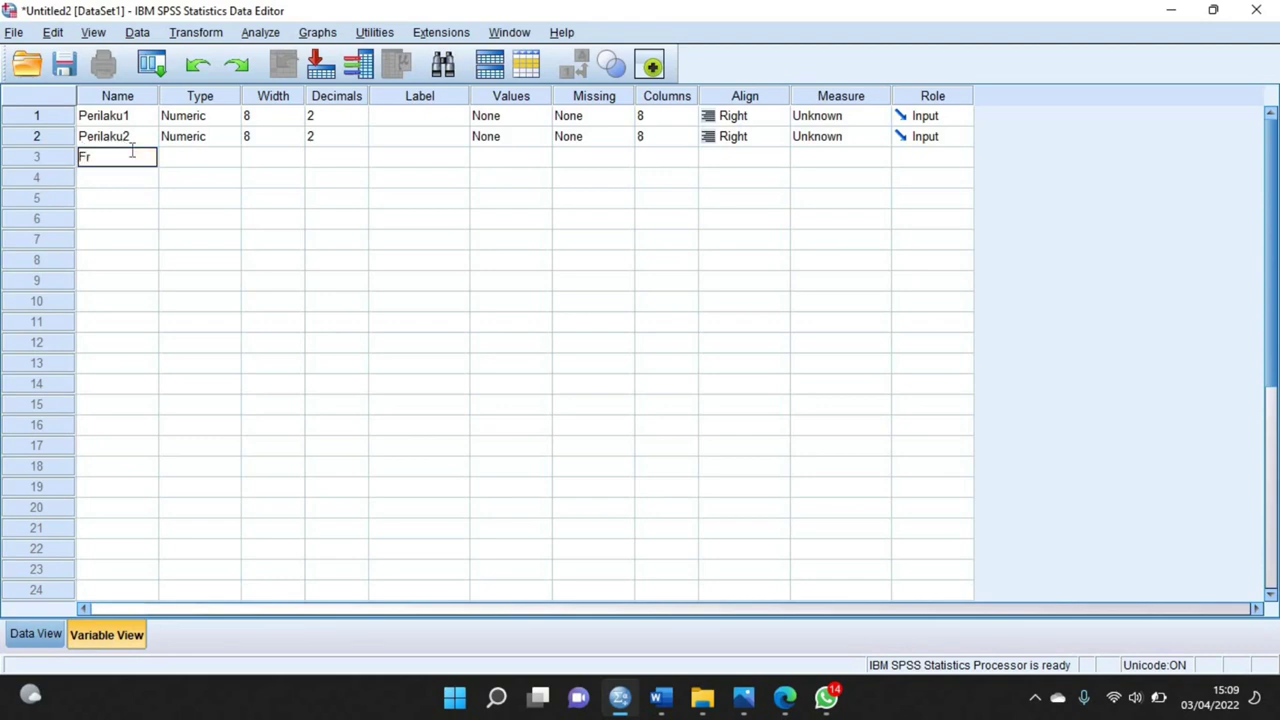
type("Frekeuensi")
Commit Frekeuensi, then label Perilaku1 'Perilaku sebelum' and Perilaku2 'Perilaku sesudah'.
left_click(414, 116)
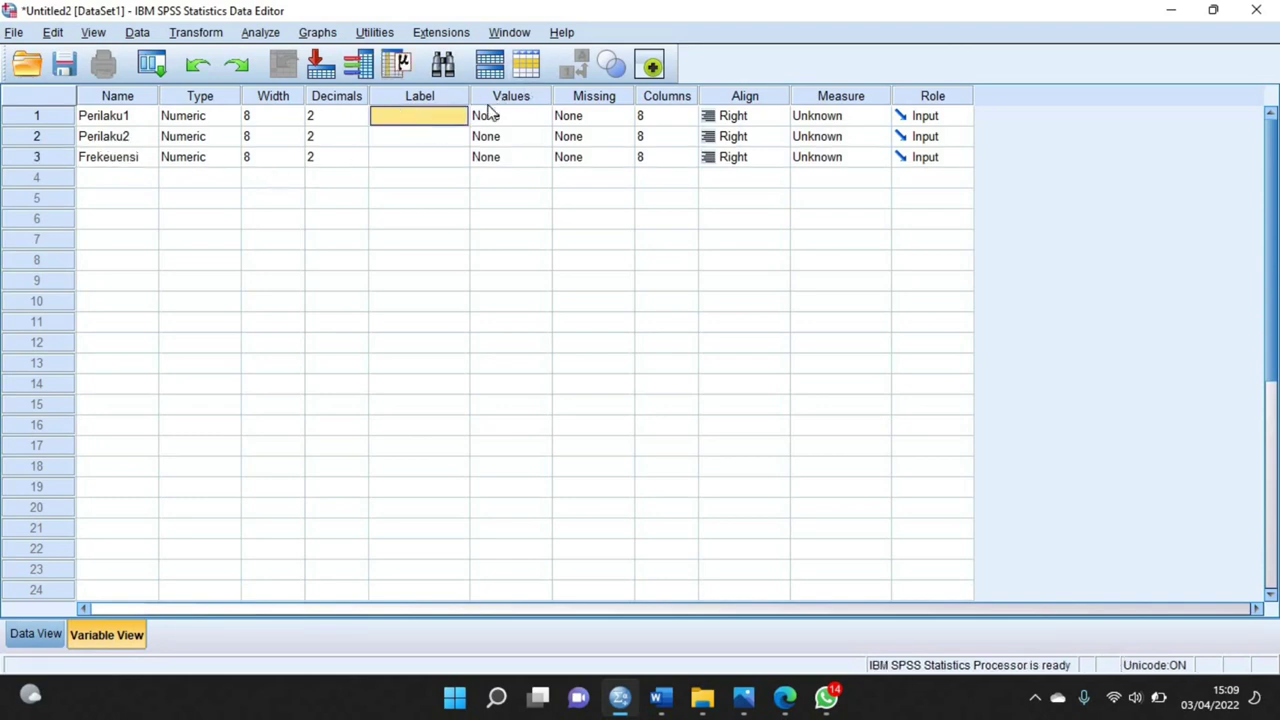
left_click(423, 117)
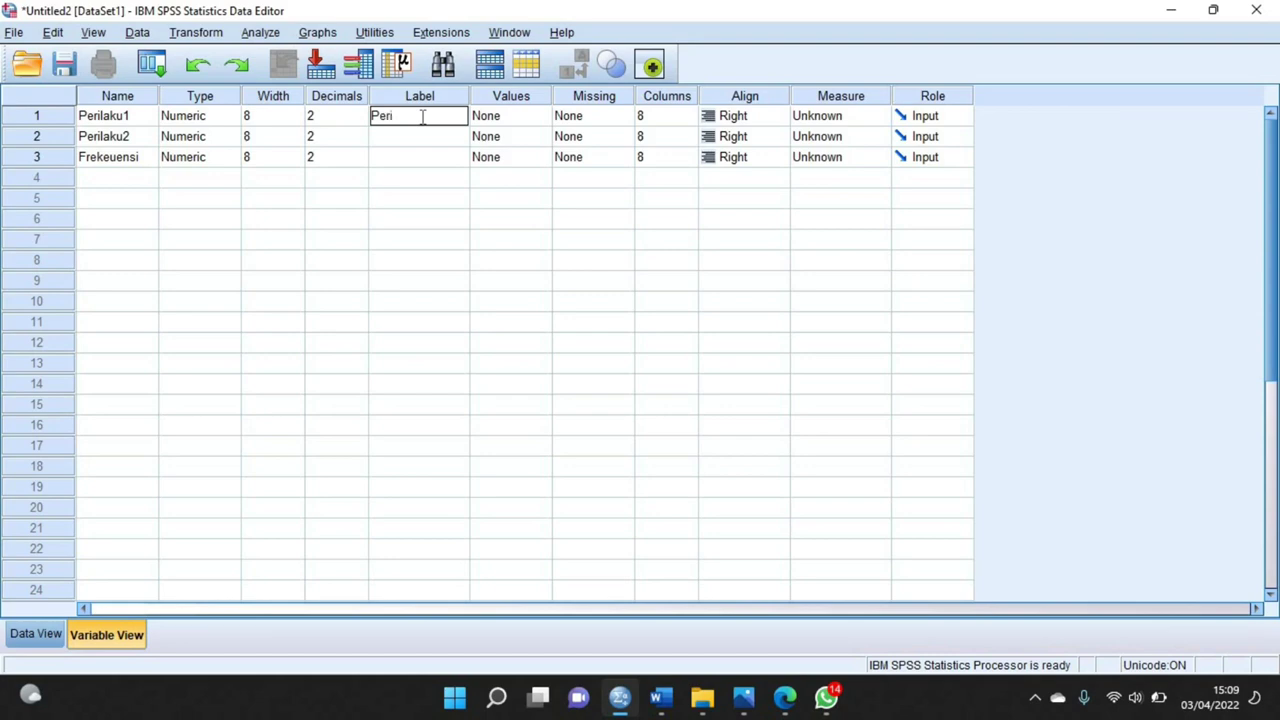
type("Perilaku sebelum")
left_click(431, 142)
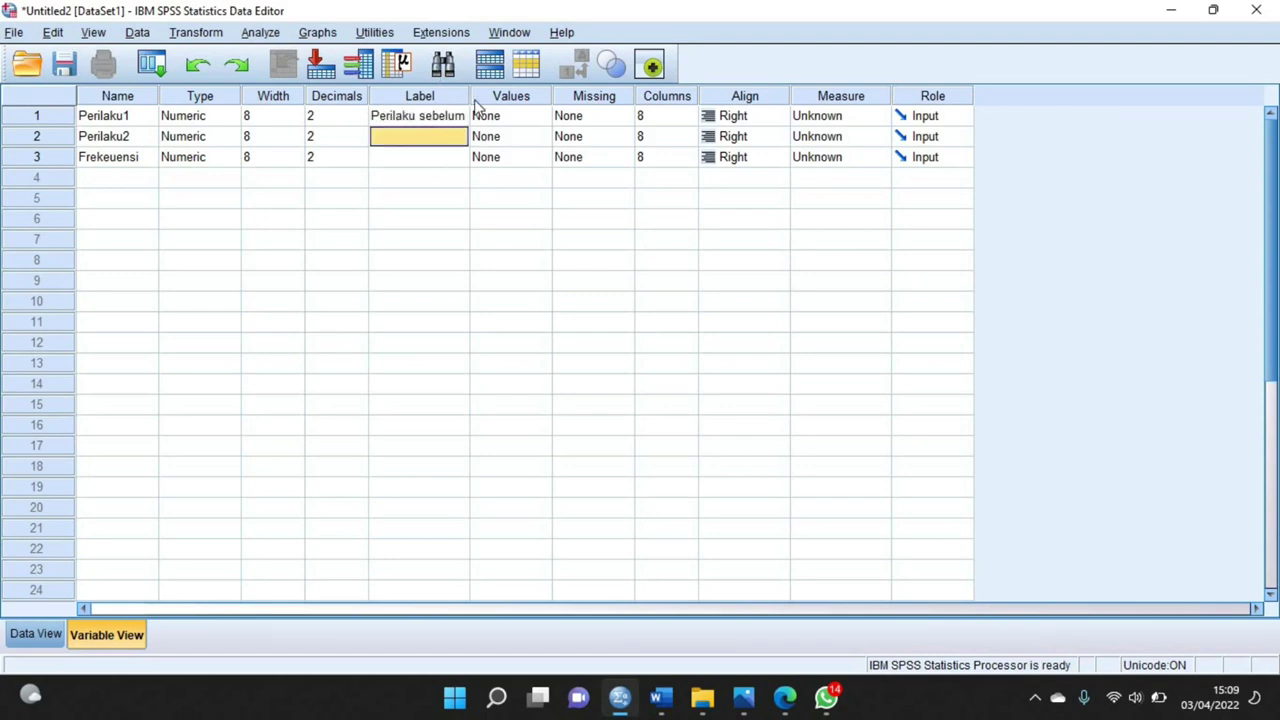
left_click(420, 137)
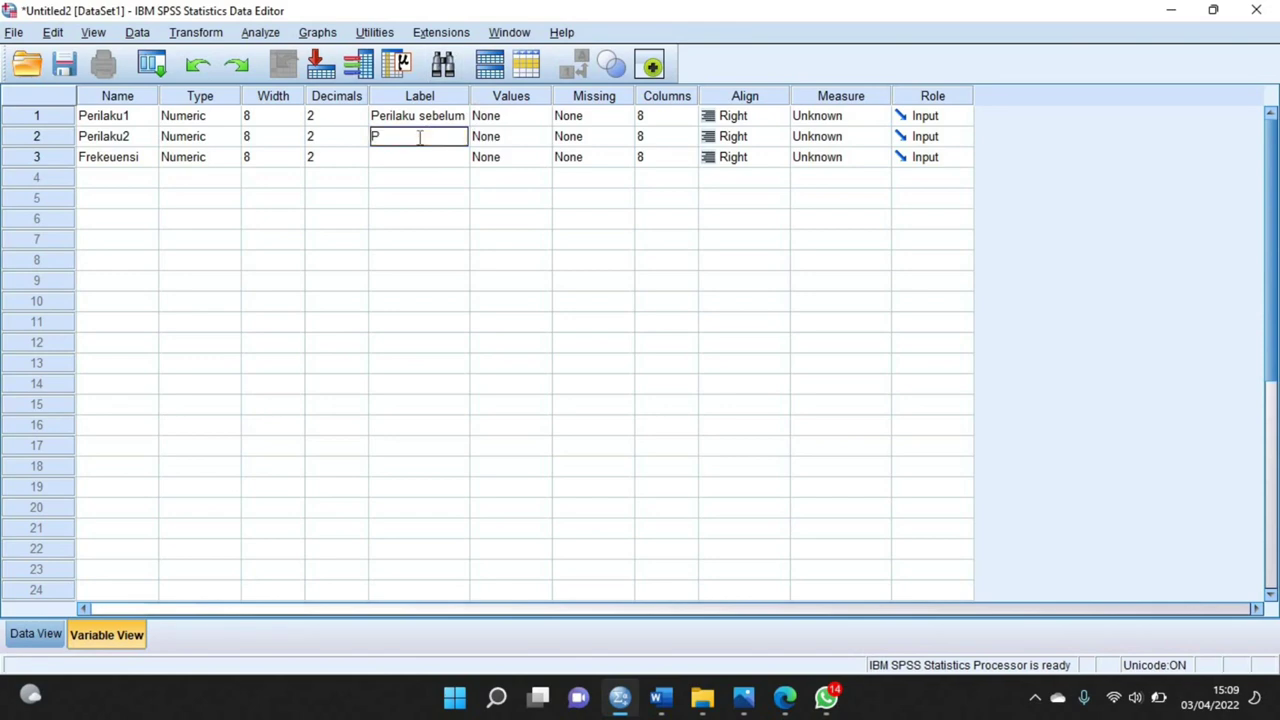
type("Perilaku sesudah")
In the Measure column, choose Nominal for Perilaku1 and Perilaku2 and Scale for Frekeuensi.
left_click(872, 118)
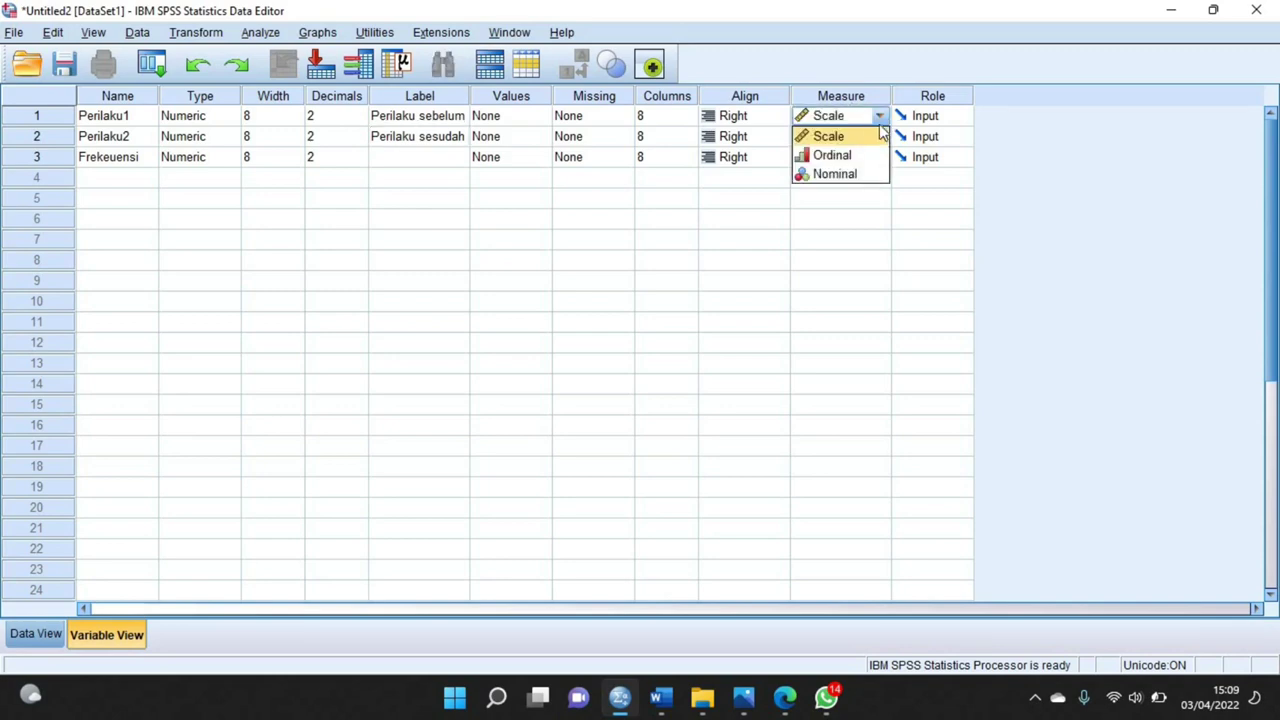
left_click(857, 175)
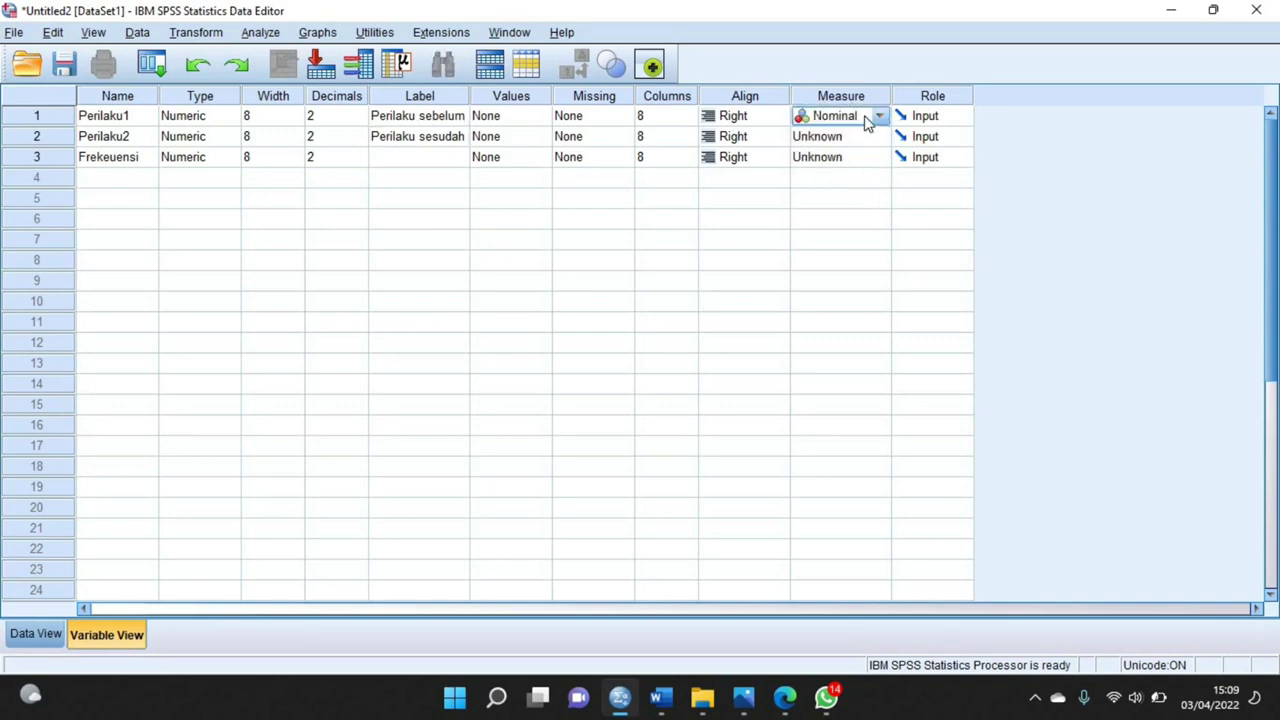
left_click(872, 136)
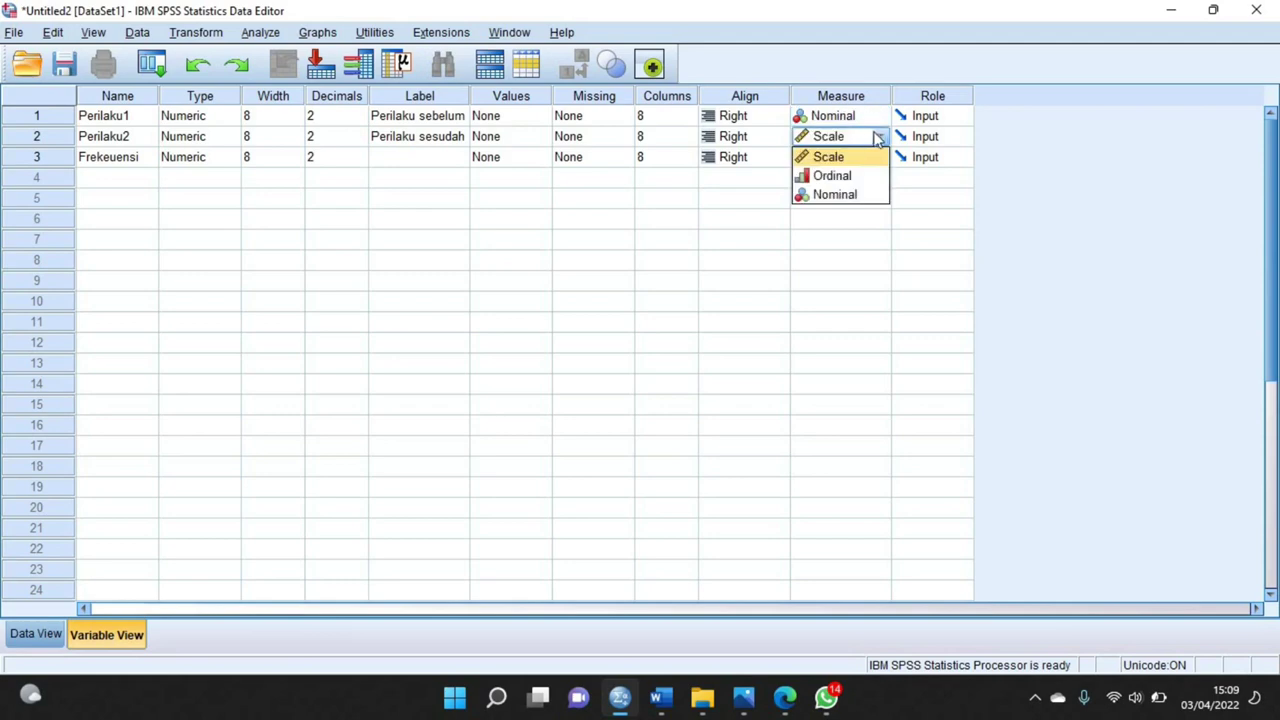
left_click(852, 199)
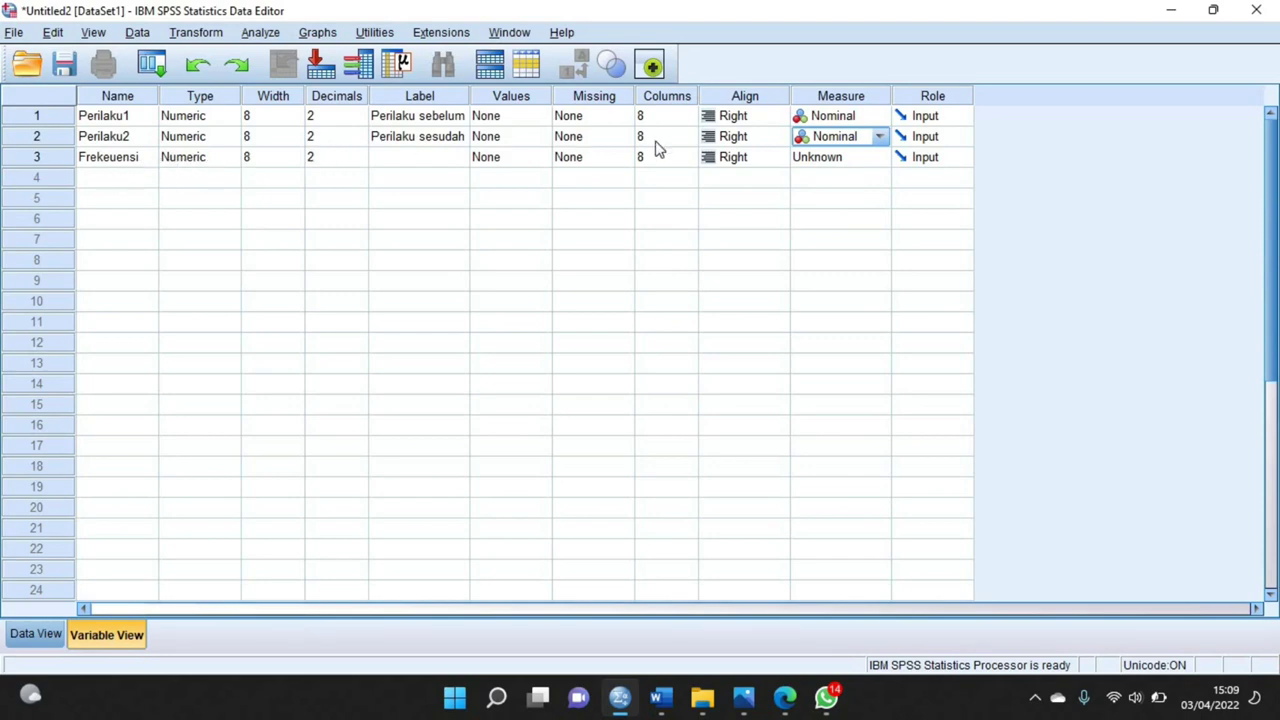
left_click(858, 160)
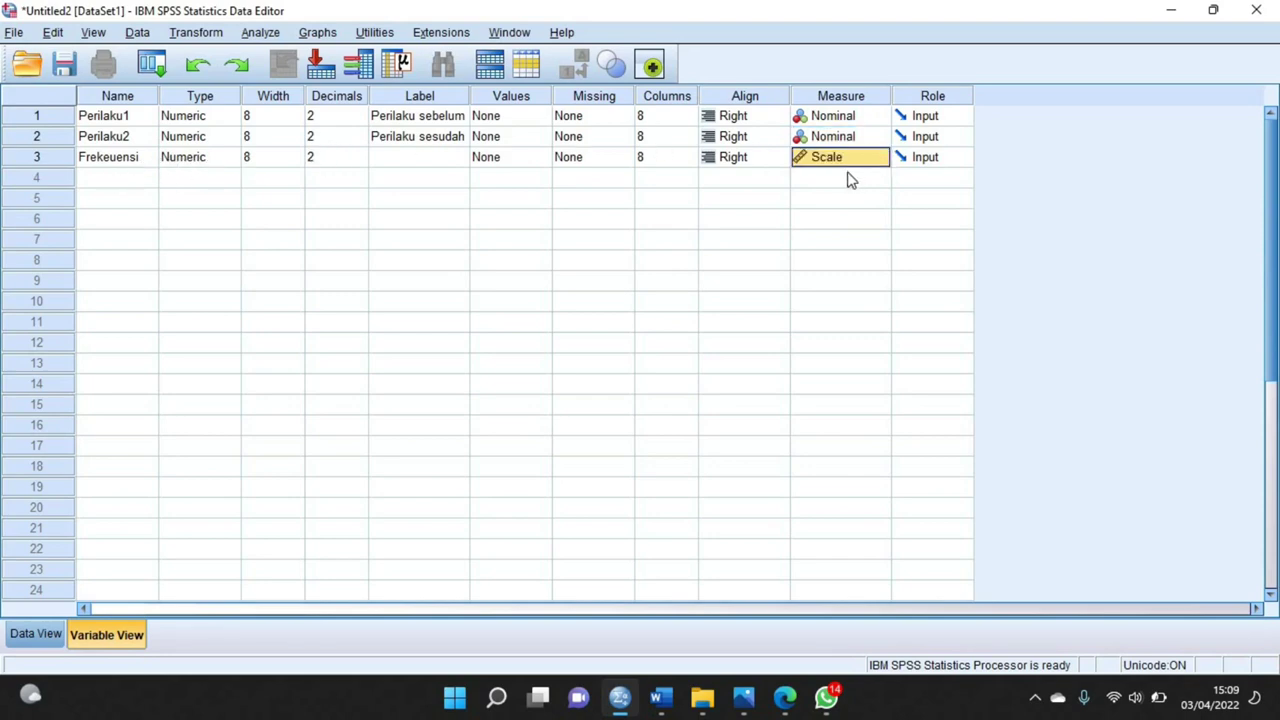
left_click(876, 158)
left_click(830, 179)
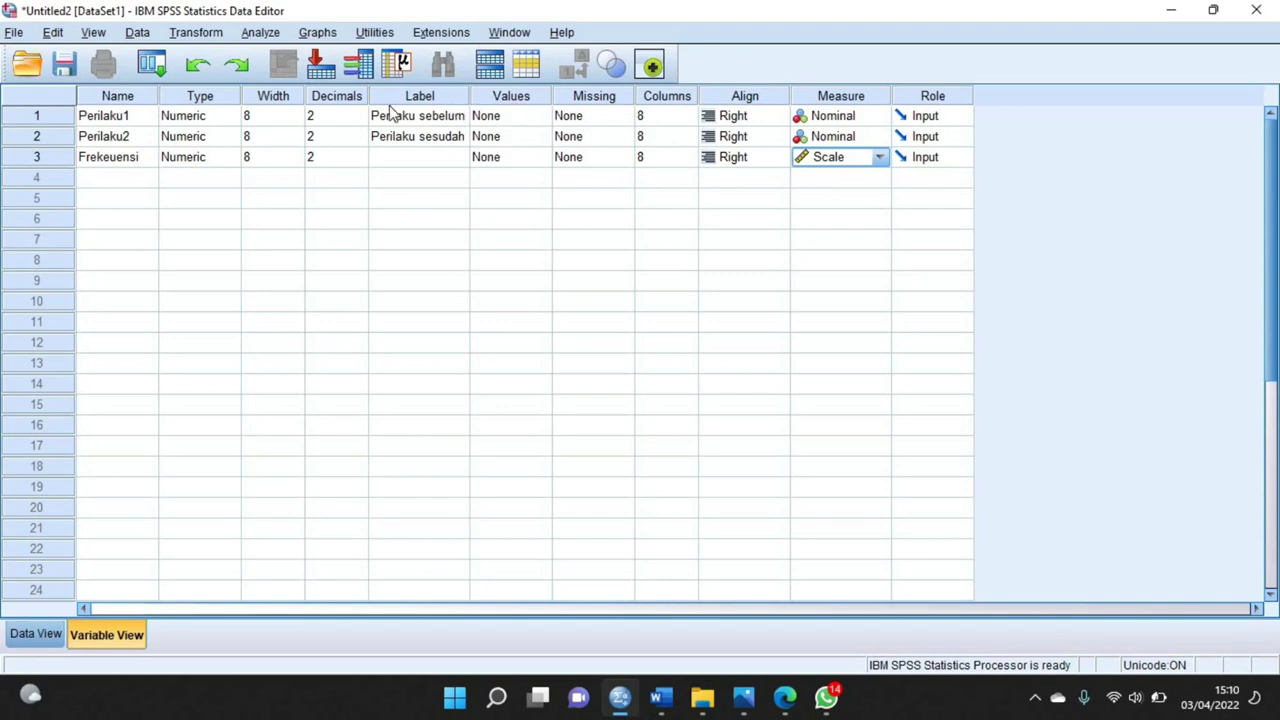
In Perilaku1's Values dialog, add 1 = 'Membeli' and 2 = 'Tidak membeli' and confirm.
left_click(530, 102)
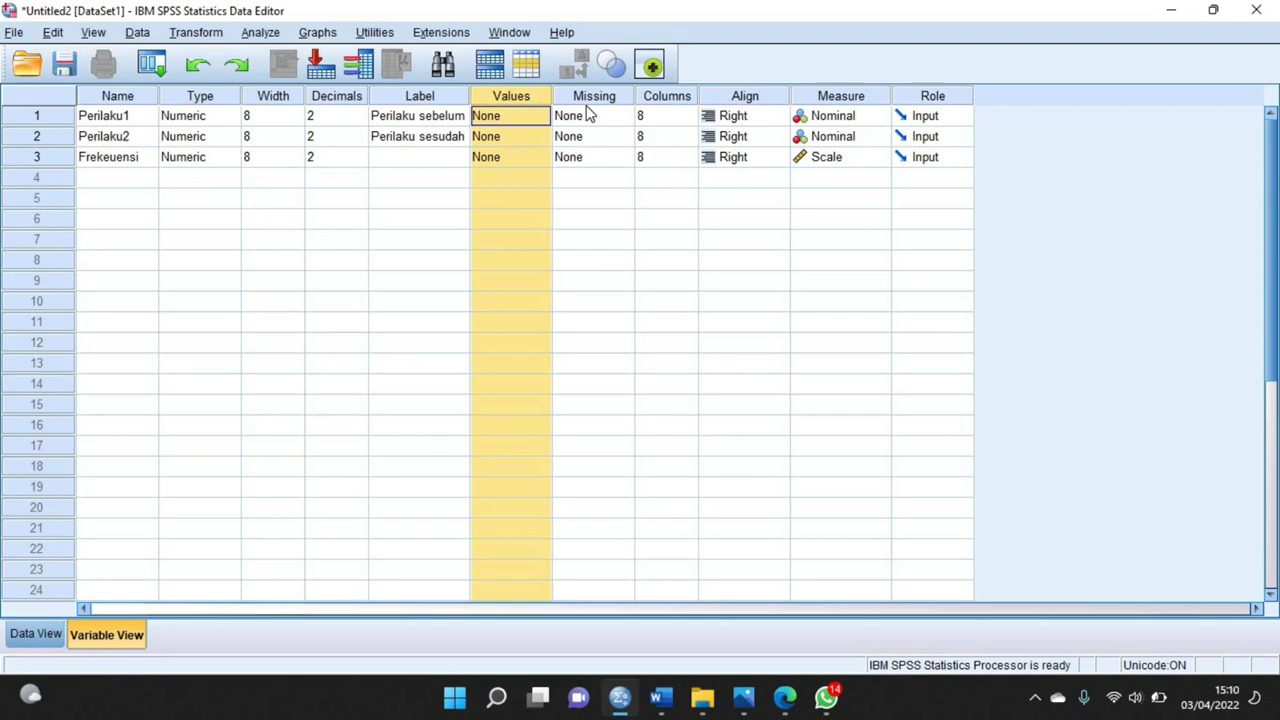
left_click(530, 118)
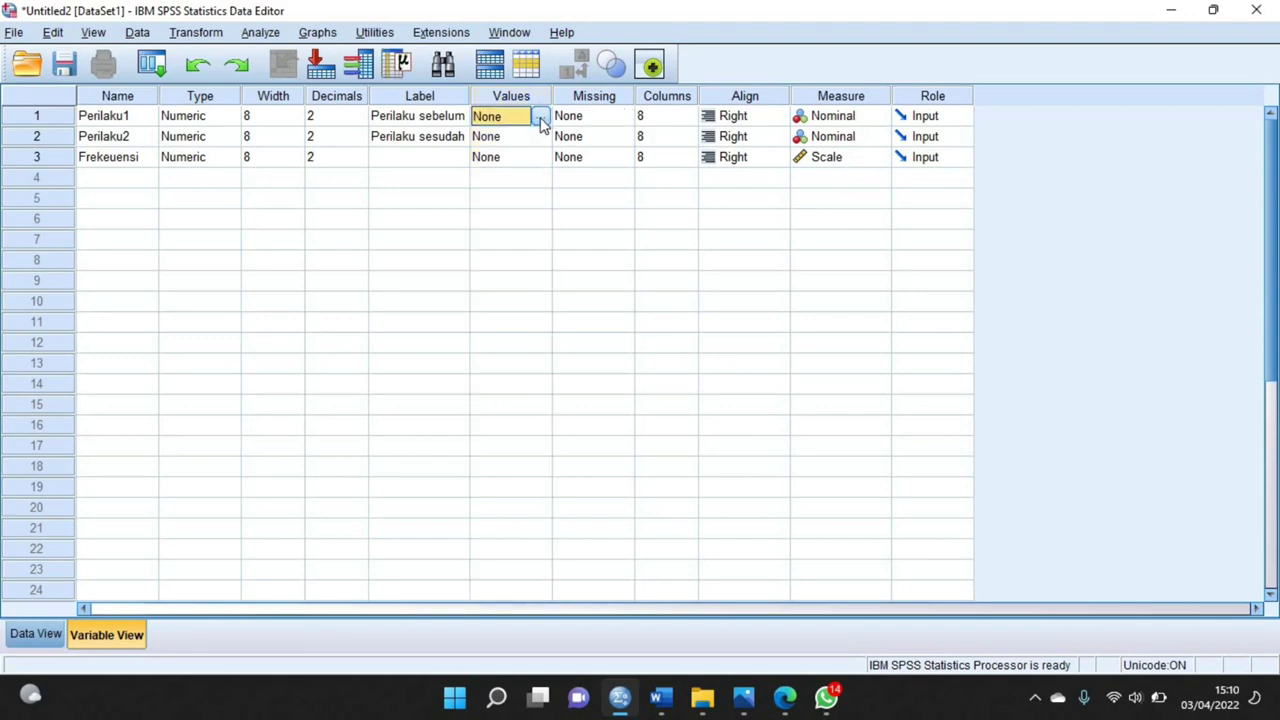
left_click(541, 120)
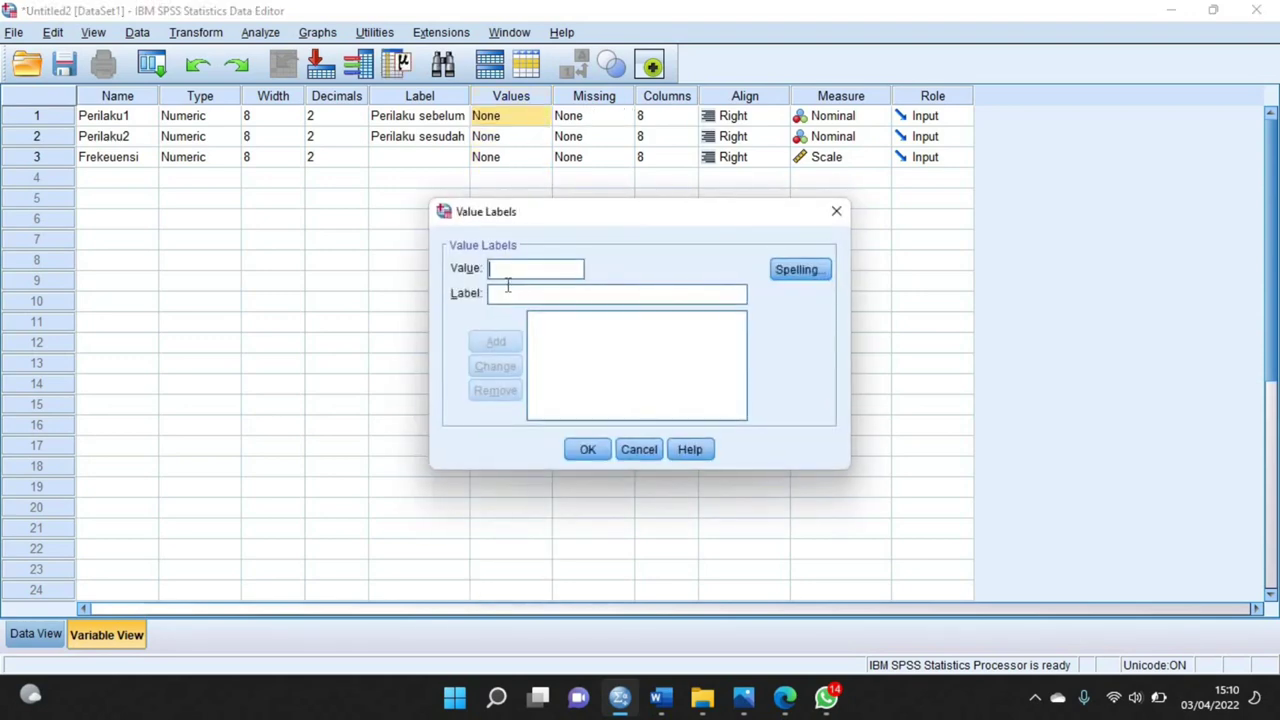
type("1")
type("Mem")
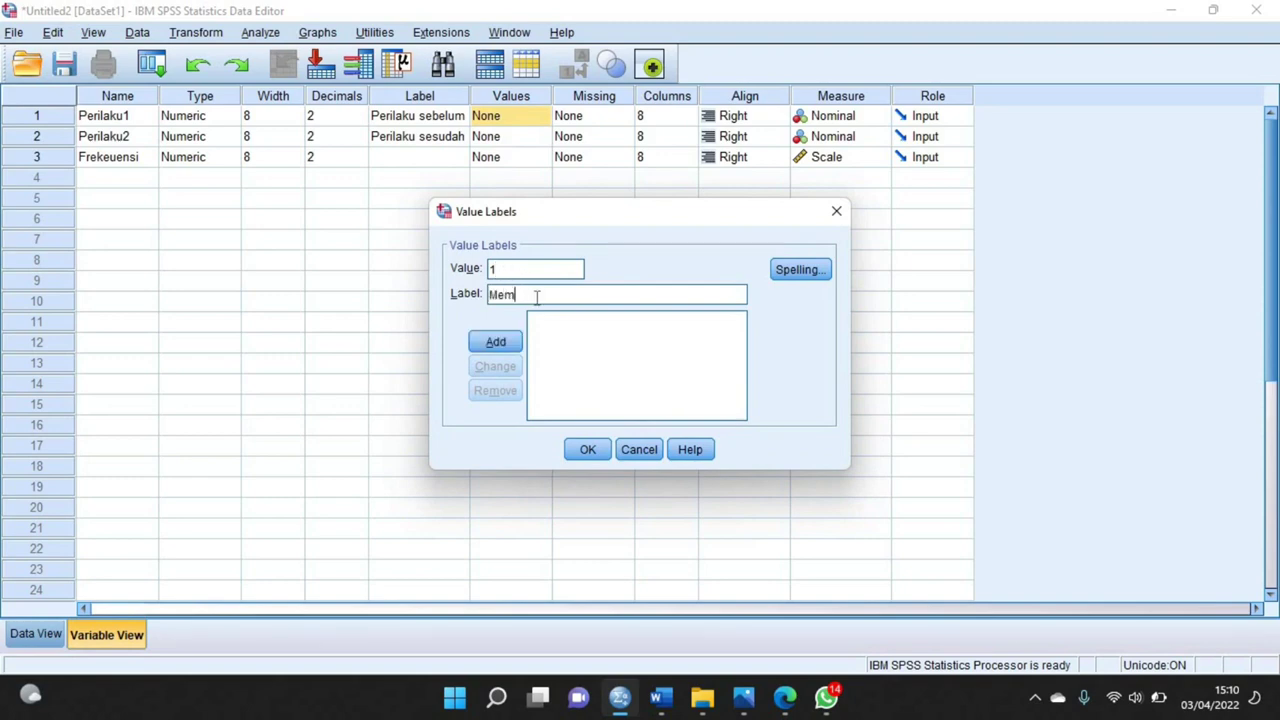
type("beli")
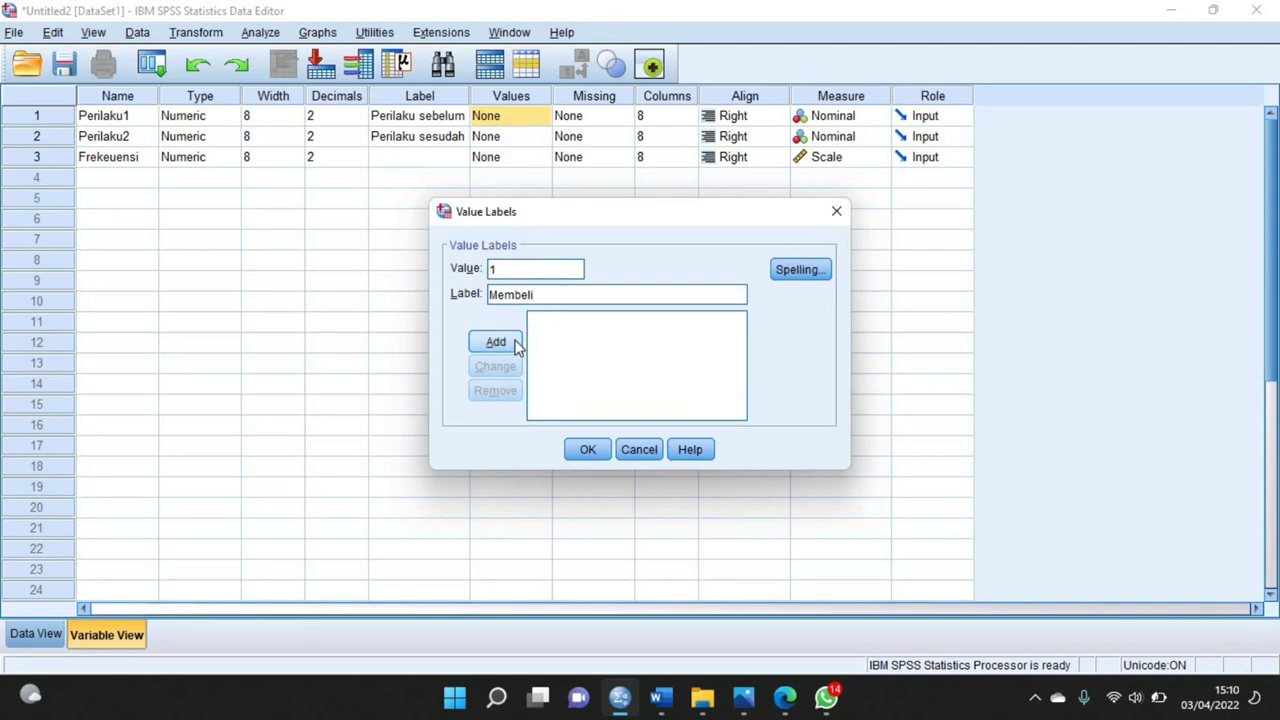
left_click(496, 342)
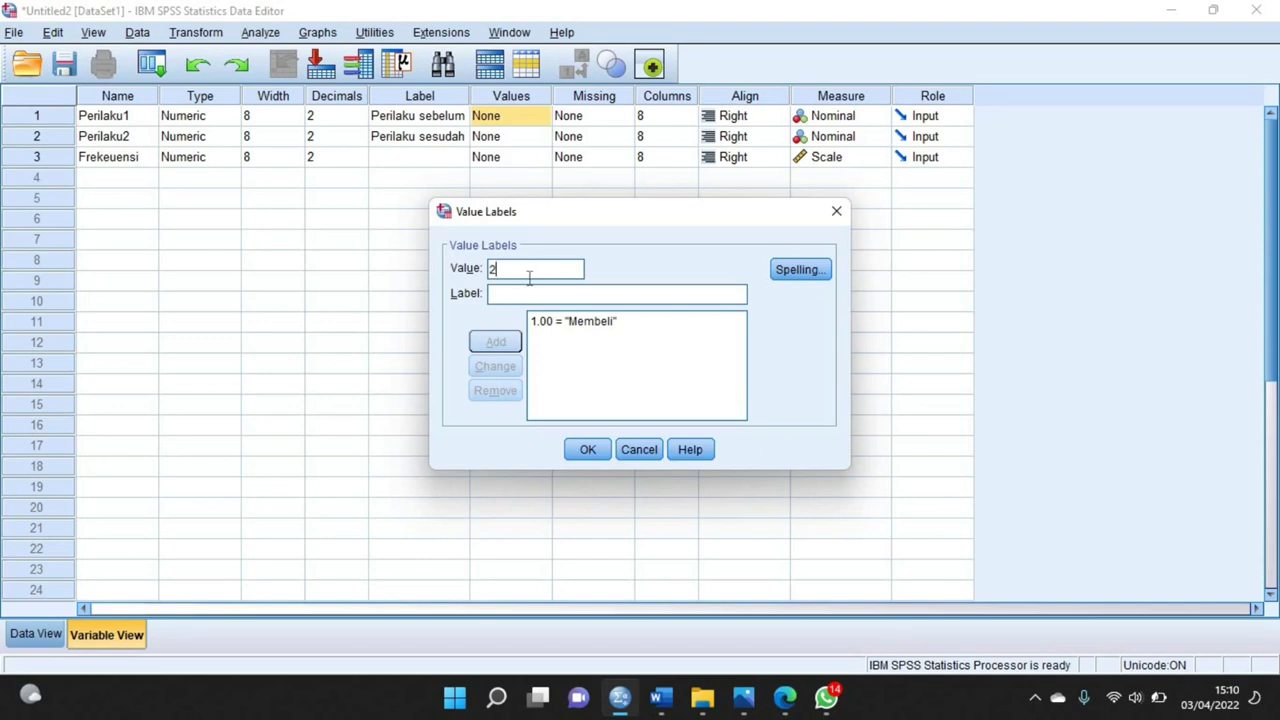
left_click(533, 293)
type("Tida")
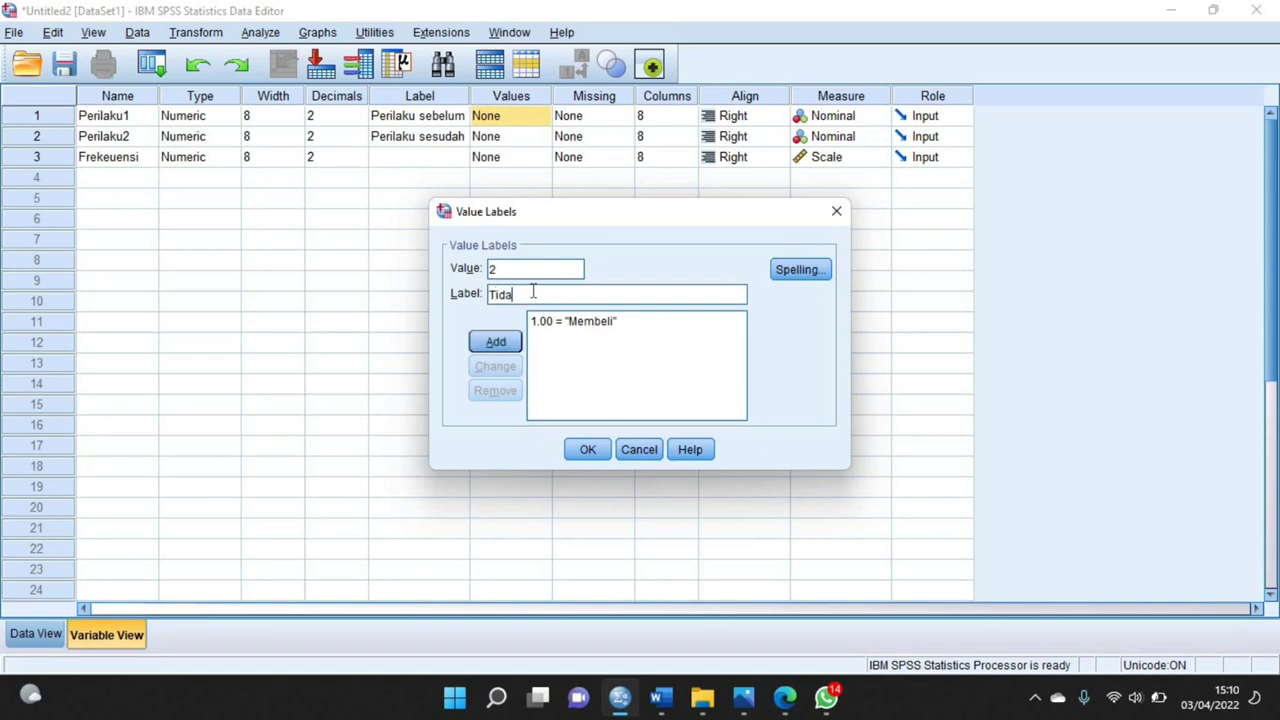
type("k membeli")
left_click(510, 345)
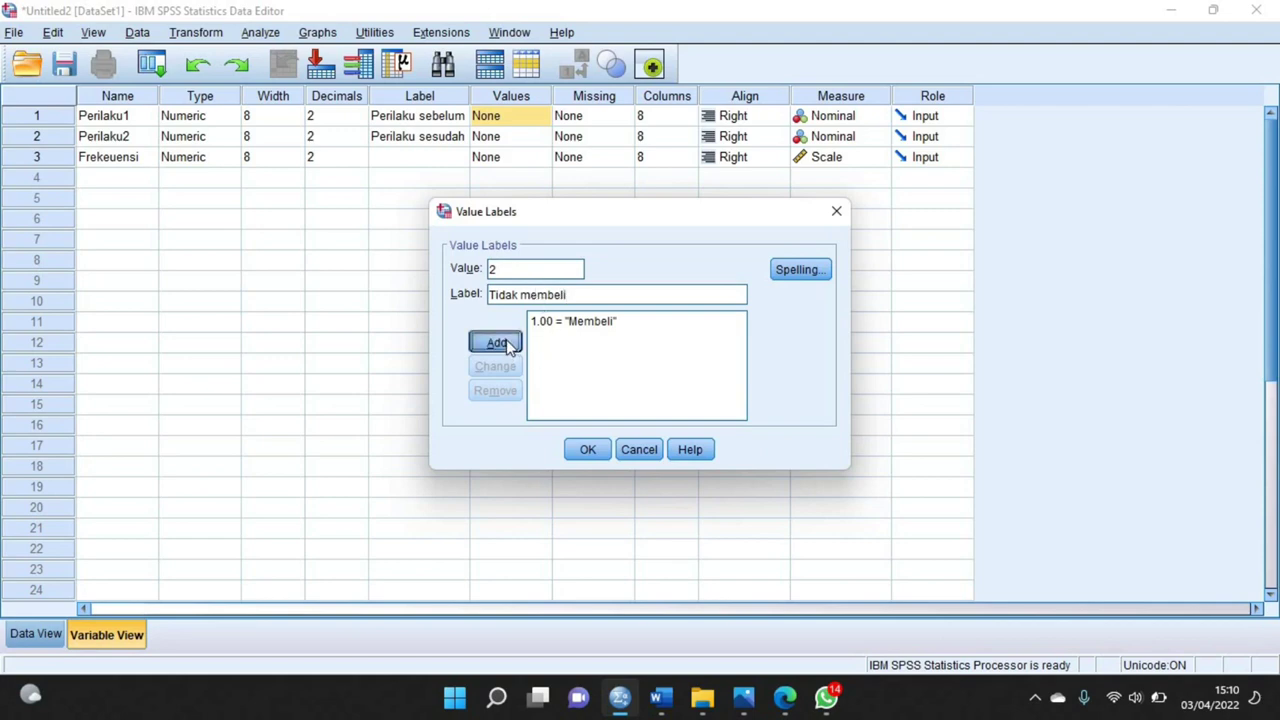
left_click(588, 450)
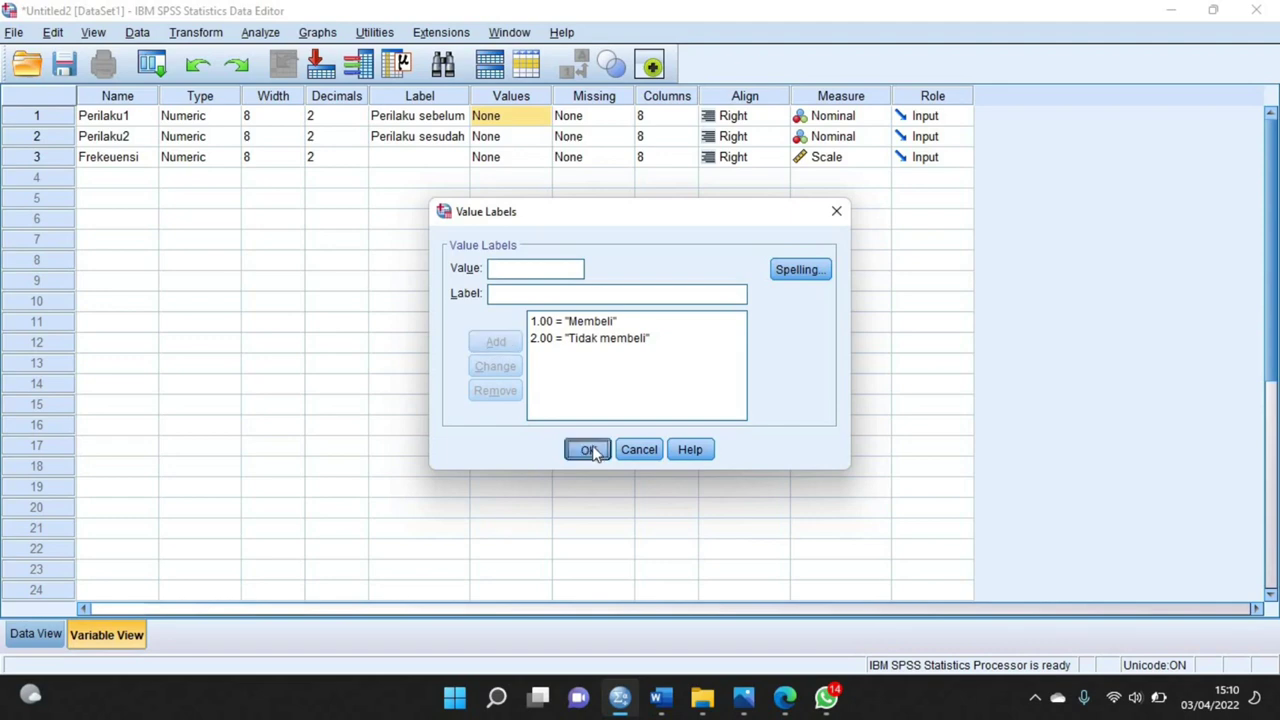
left_click(510, 141)
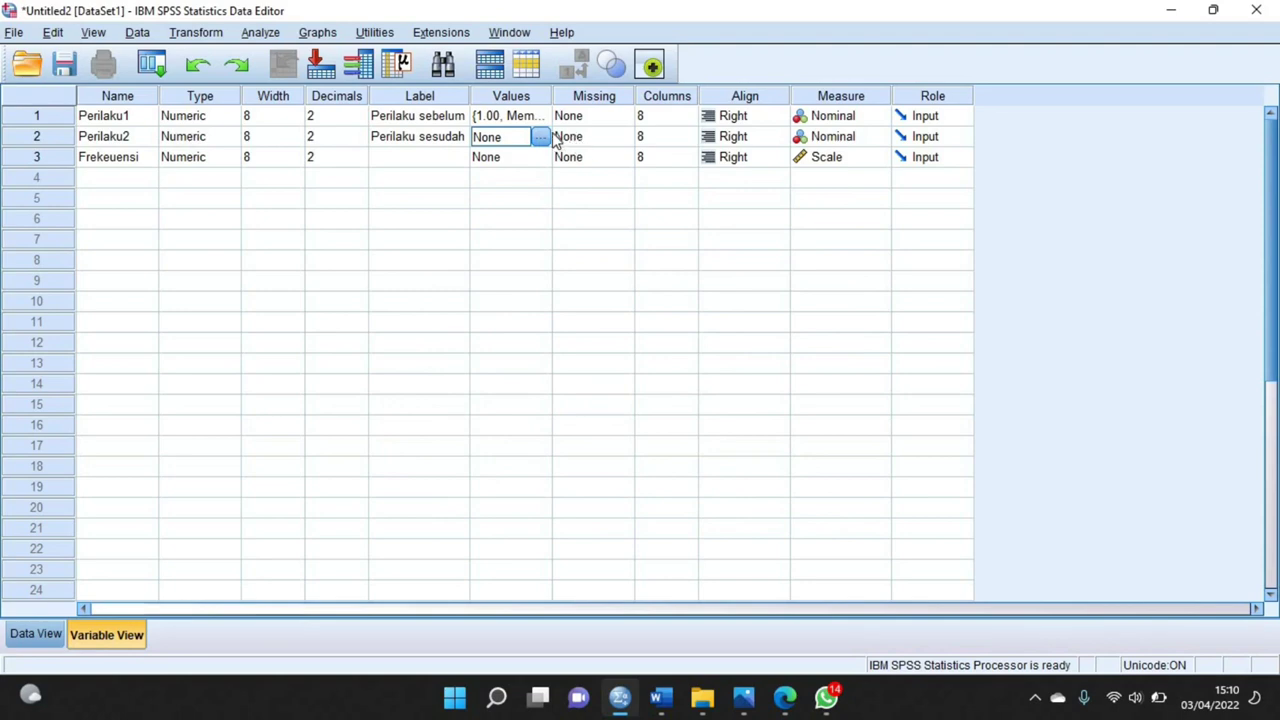
In Perilaku2's Values dialog, add 1 = 'Membeli' and 2 = 'Tidak membeli' and confirm.
left_click(540, 137)
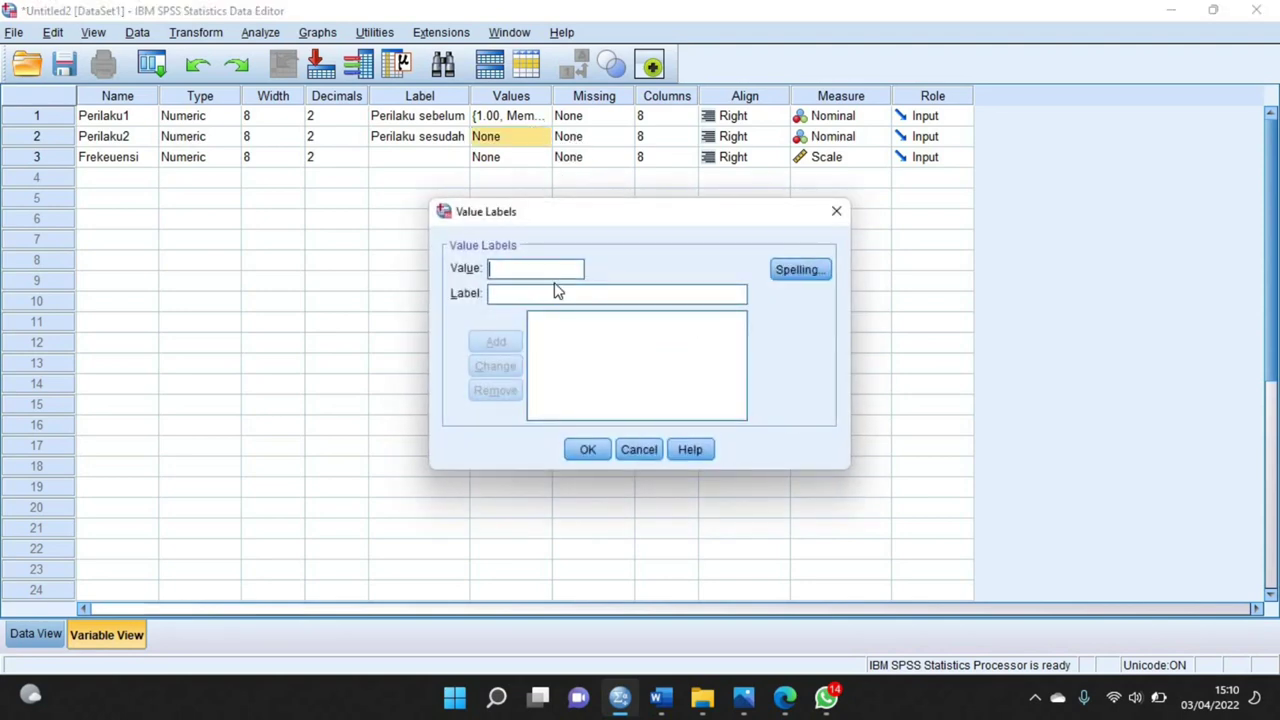
type("1")
type("M")
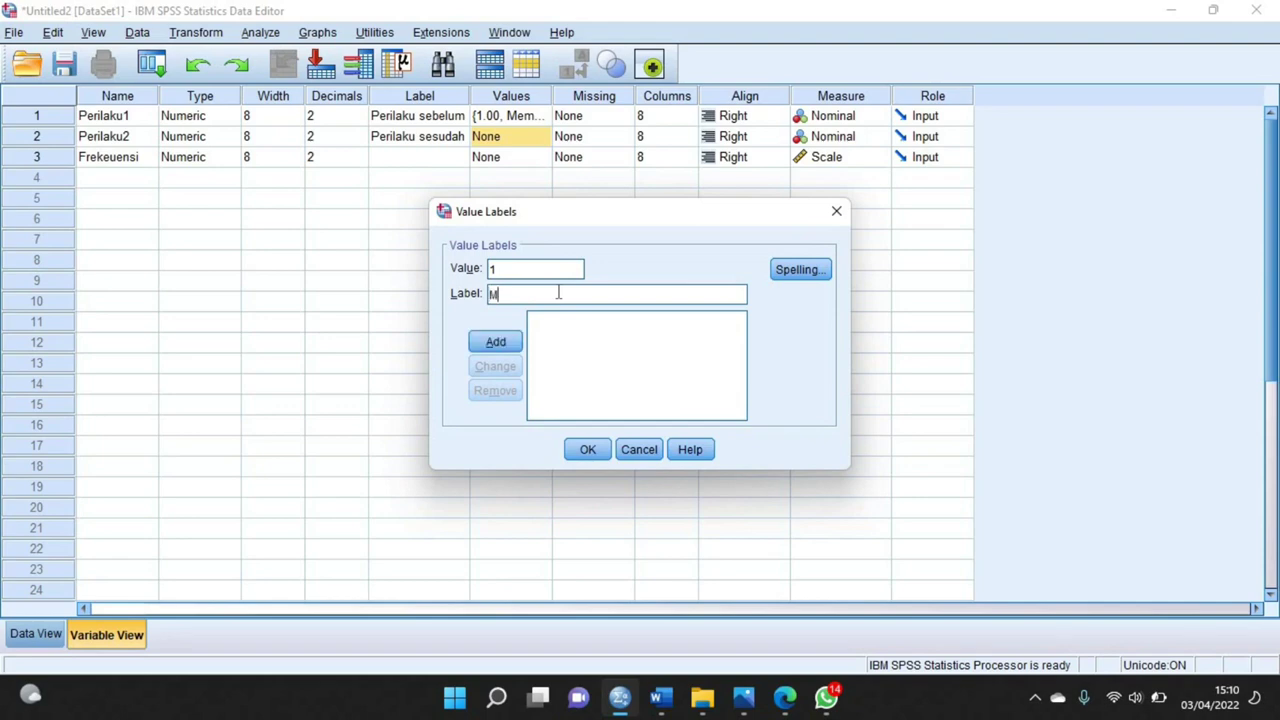
type("embeli")
left_click(494, 342)
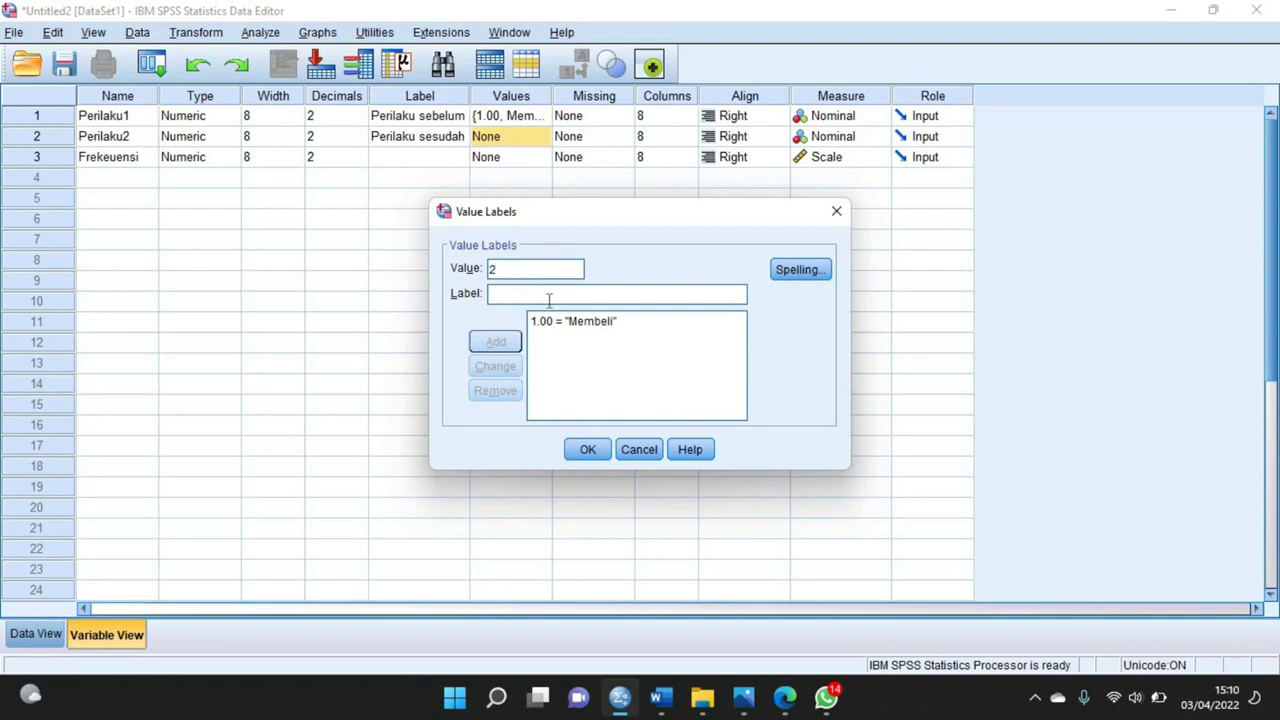
left_click(552, 294)
type("T")
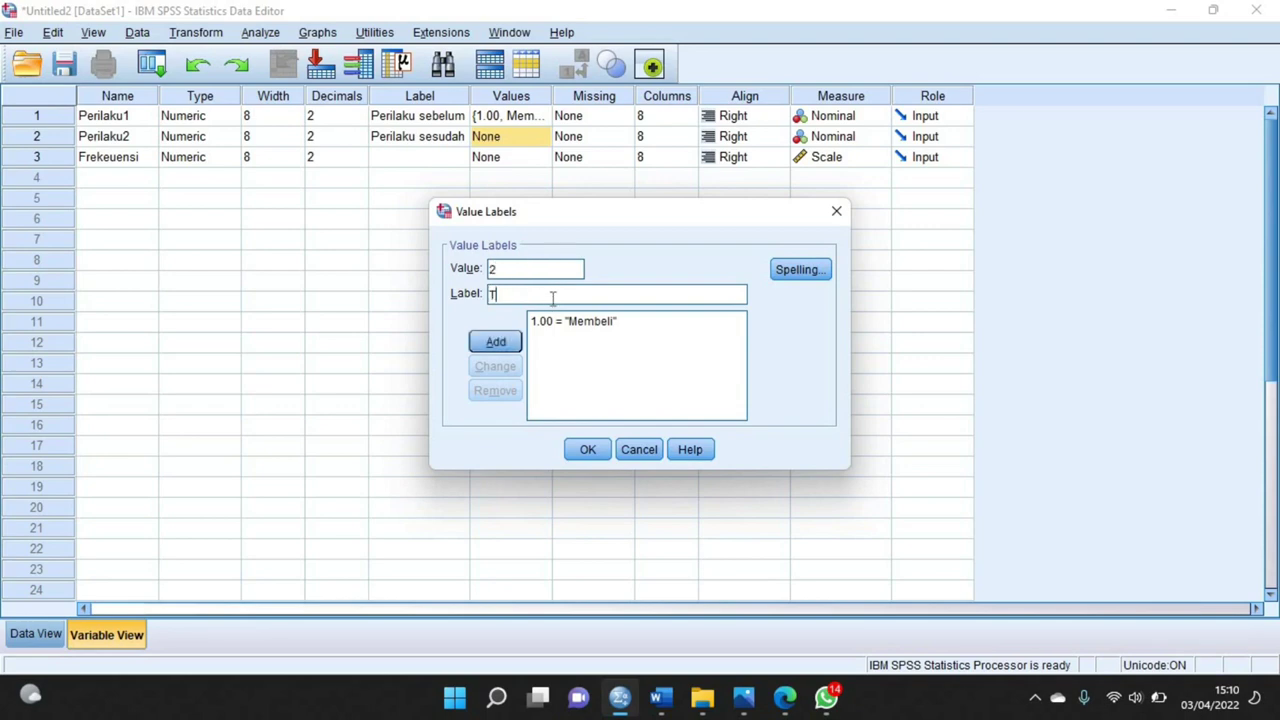
type("idak membeli")
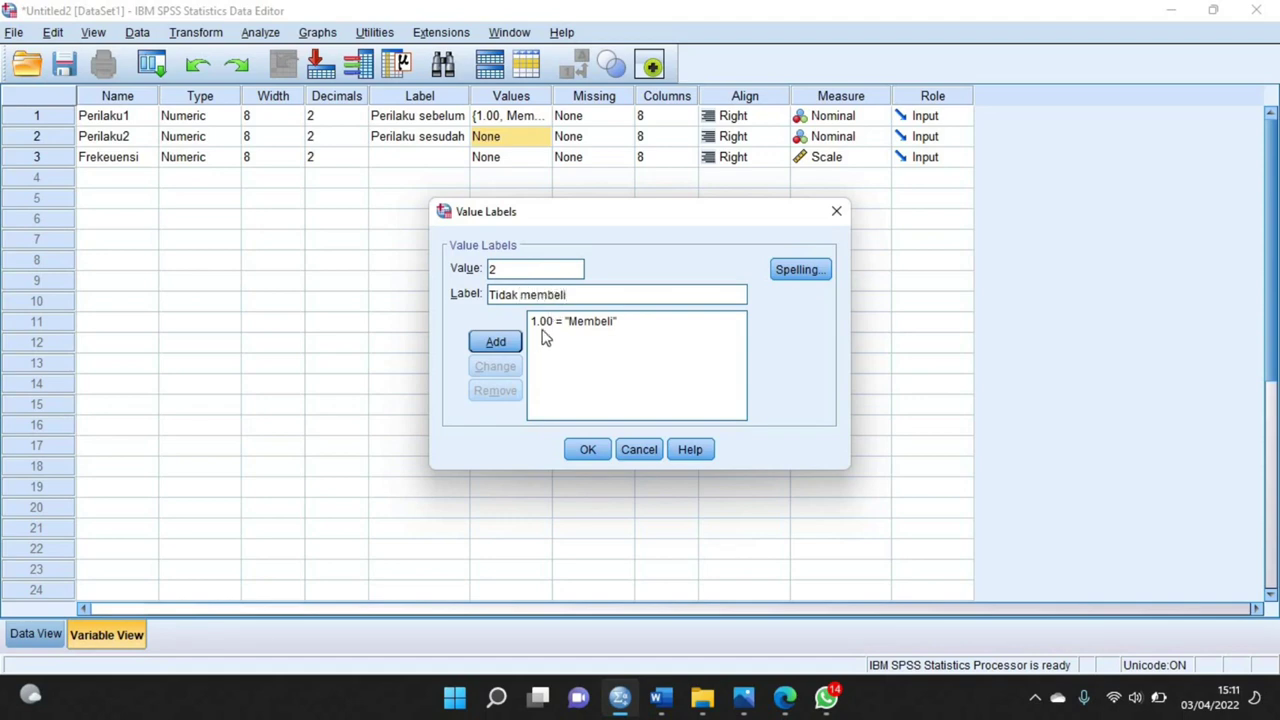
left_click(500, 342)
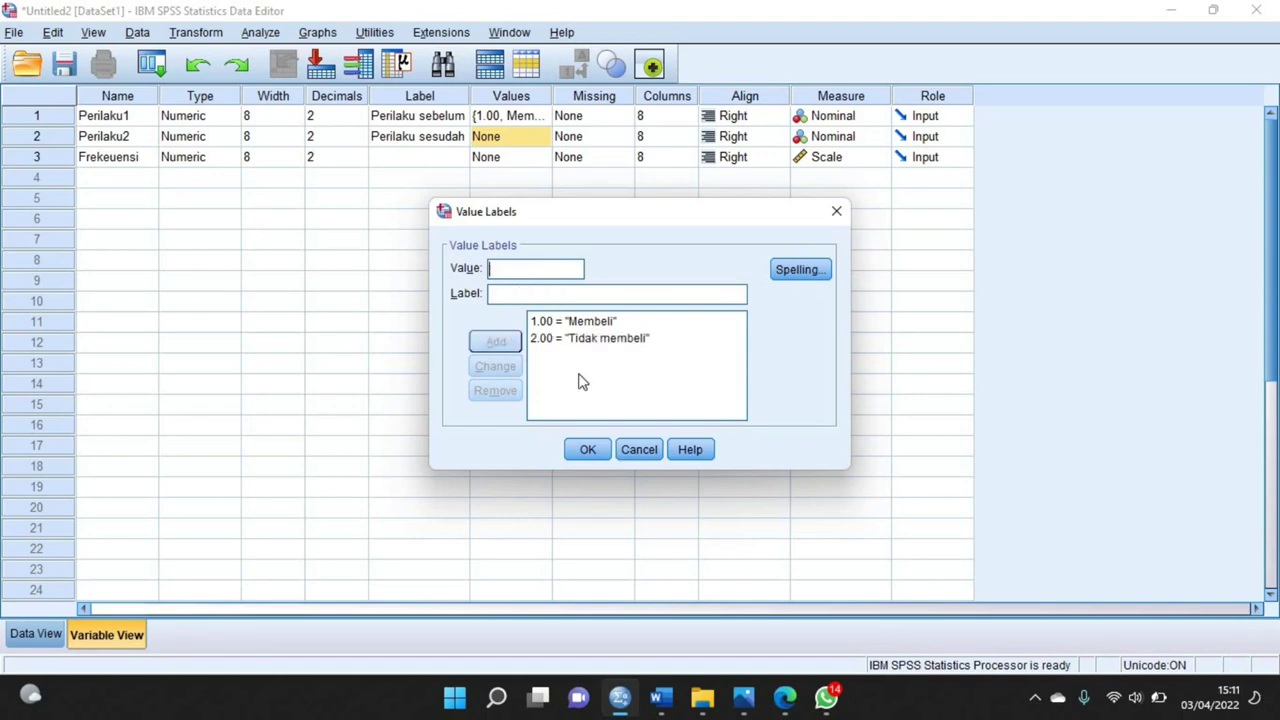
left_click(588, 450)
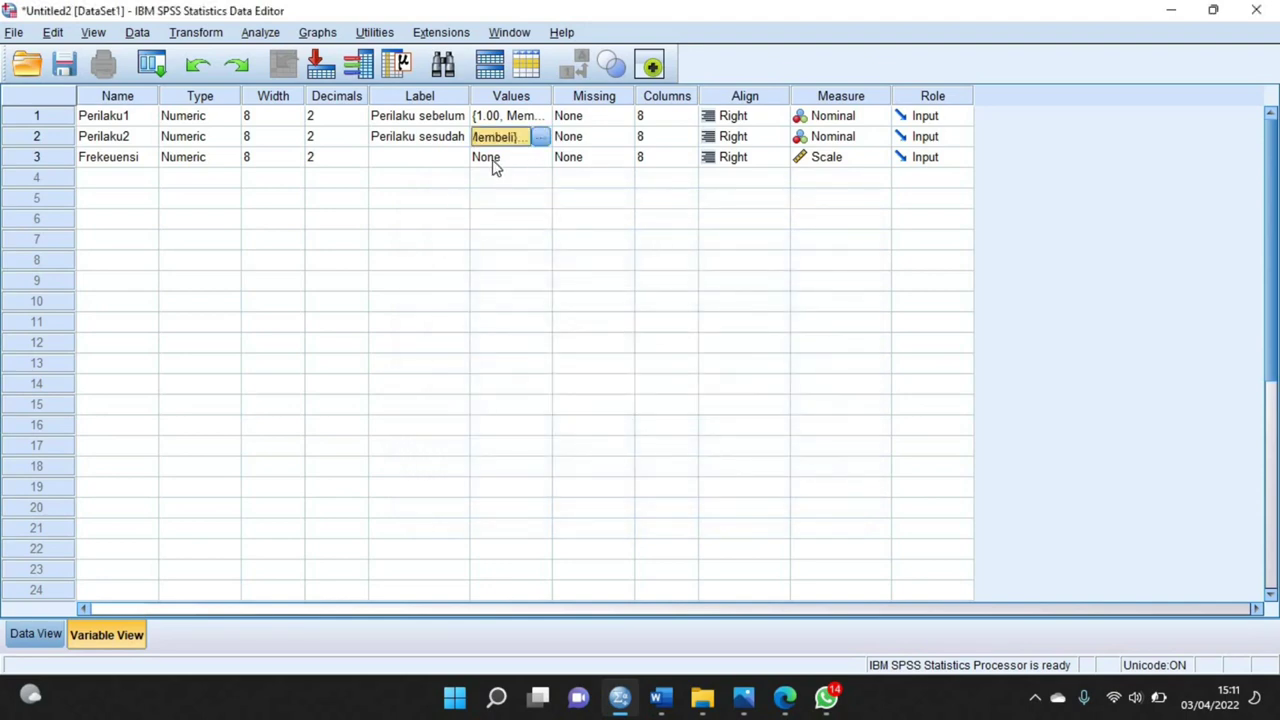
Lower the Decimals of Perilaku1, Perilaku2 and Frekeuensi to 0 using the spinner arrows.
left_click(354, 118)
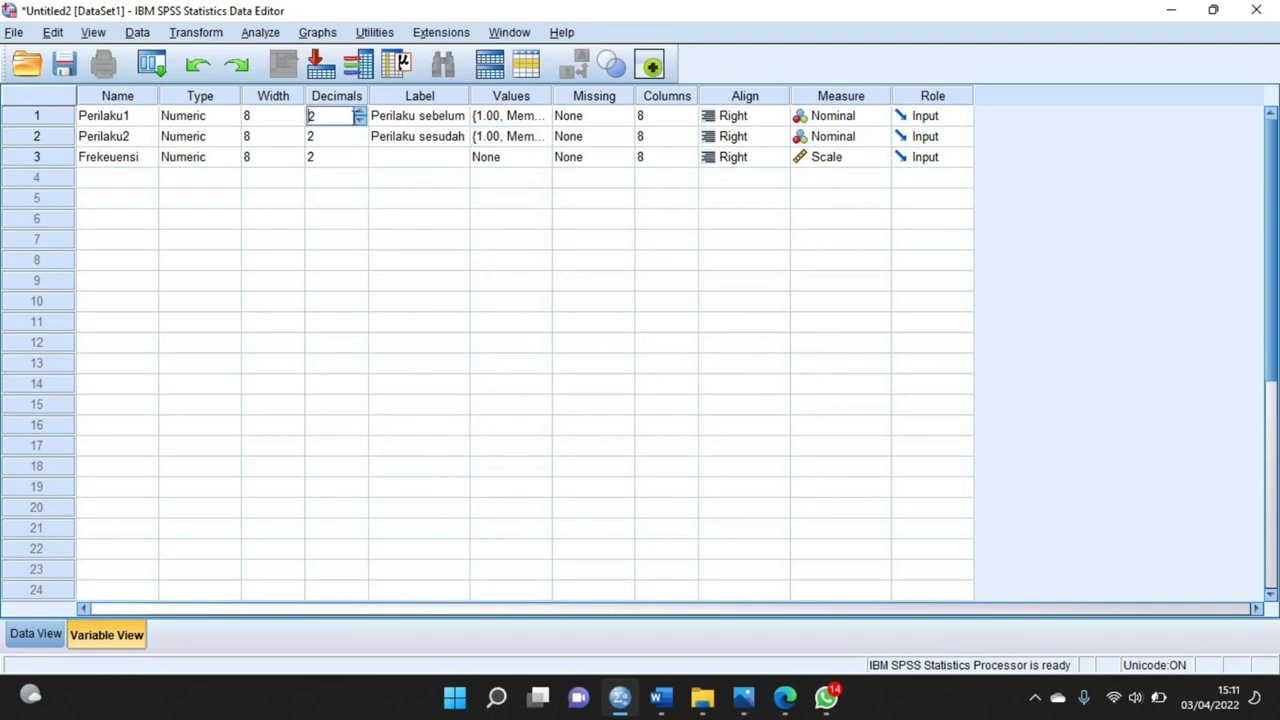
left_click(360, 117)
left_click(360, 117)
left_click(357, 136)
left_click(360, 132)
left_click(360, 141)
left_click(360, 141)
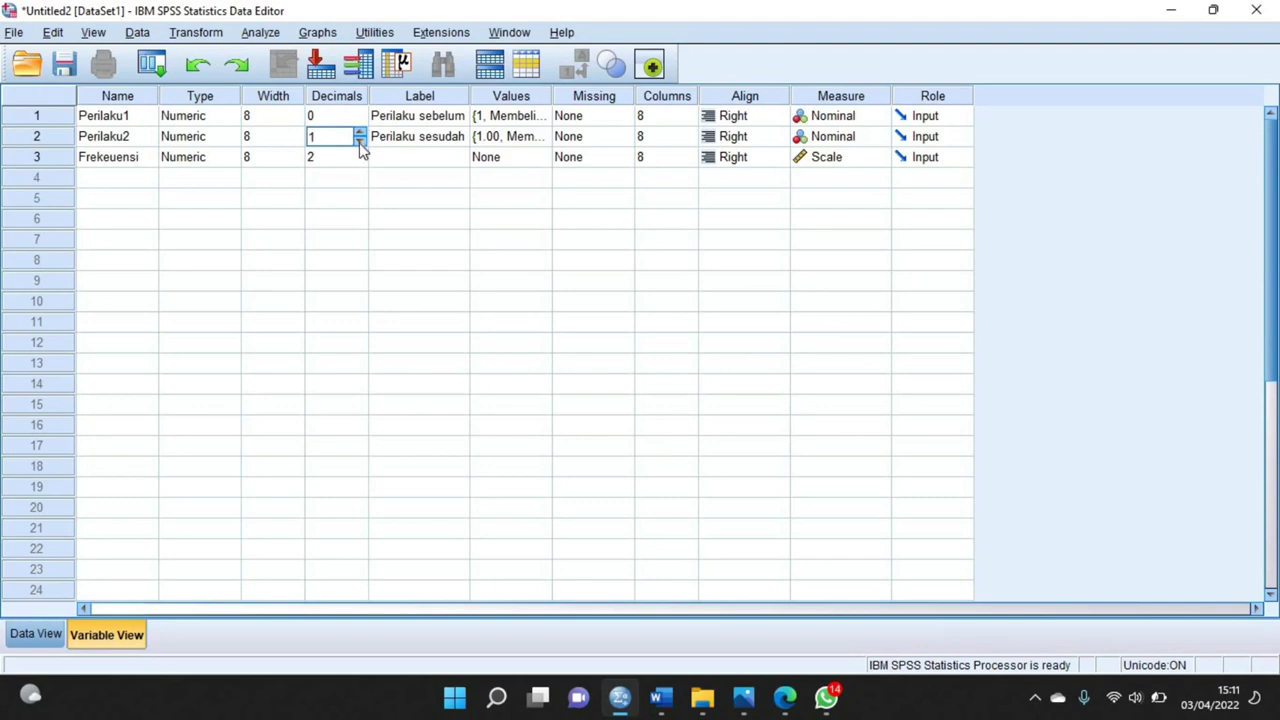
left_click(360, 141)
left_click(356, 157)
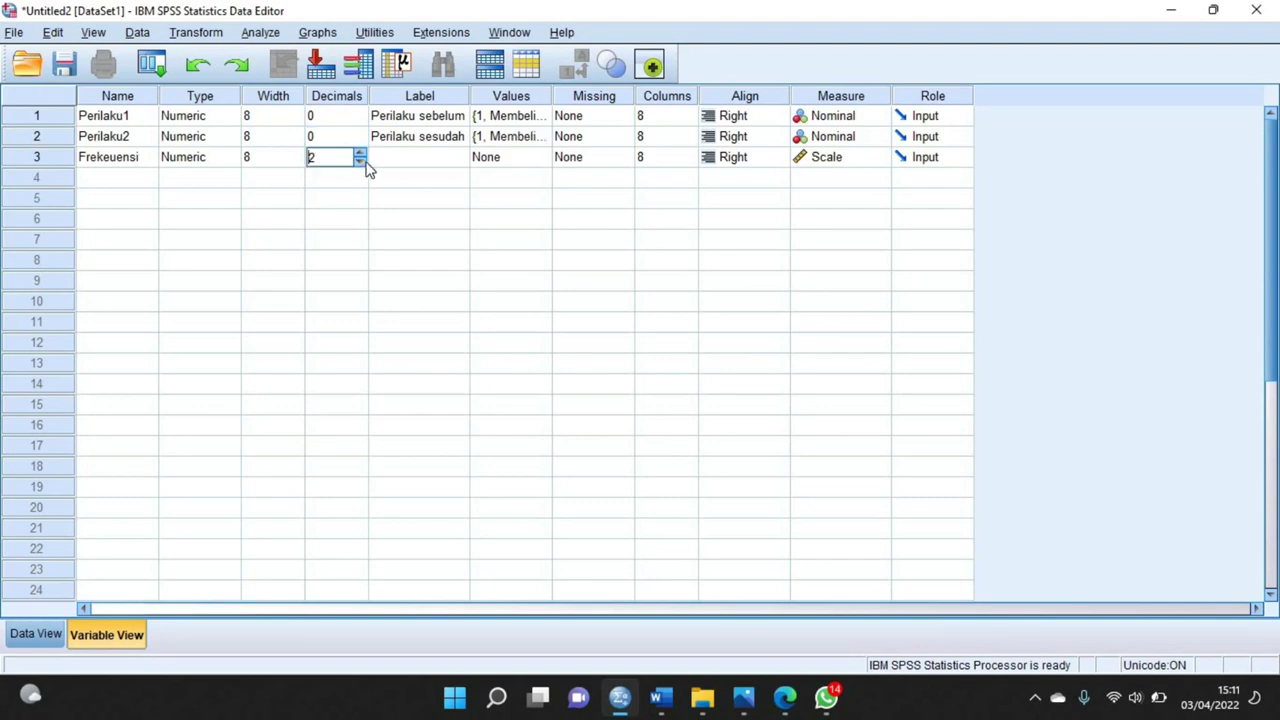
left_click(360, 161)
In Data View, enter row 1: Perilaku1 1, Perilaku2 1, Frekeuensi 40.
left_click(52, 638)
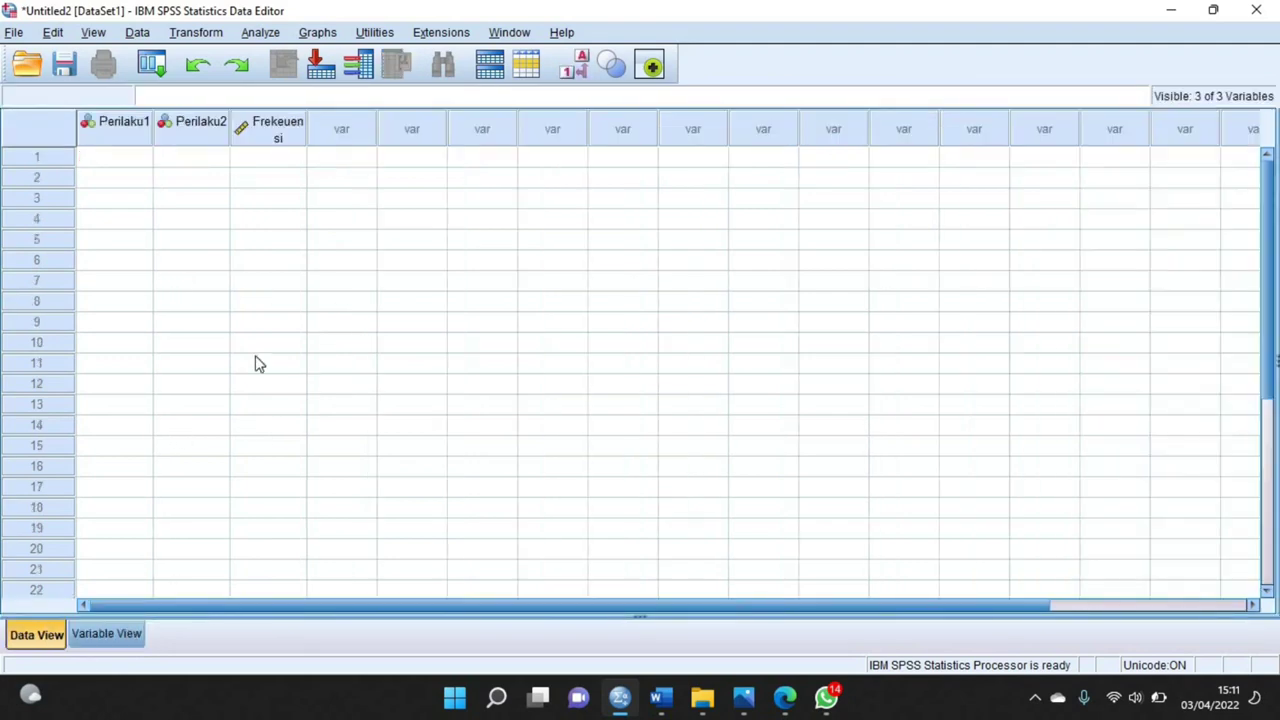
left_click(130, 160)
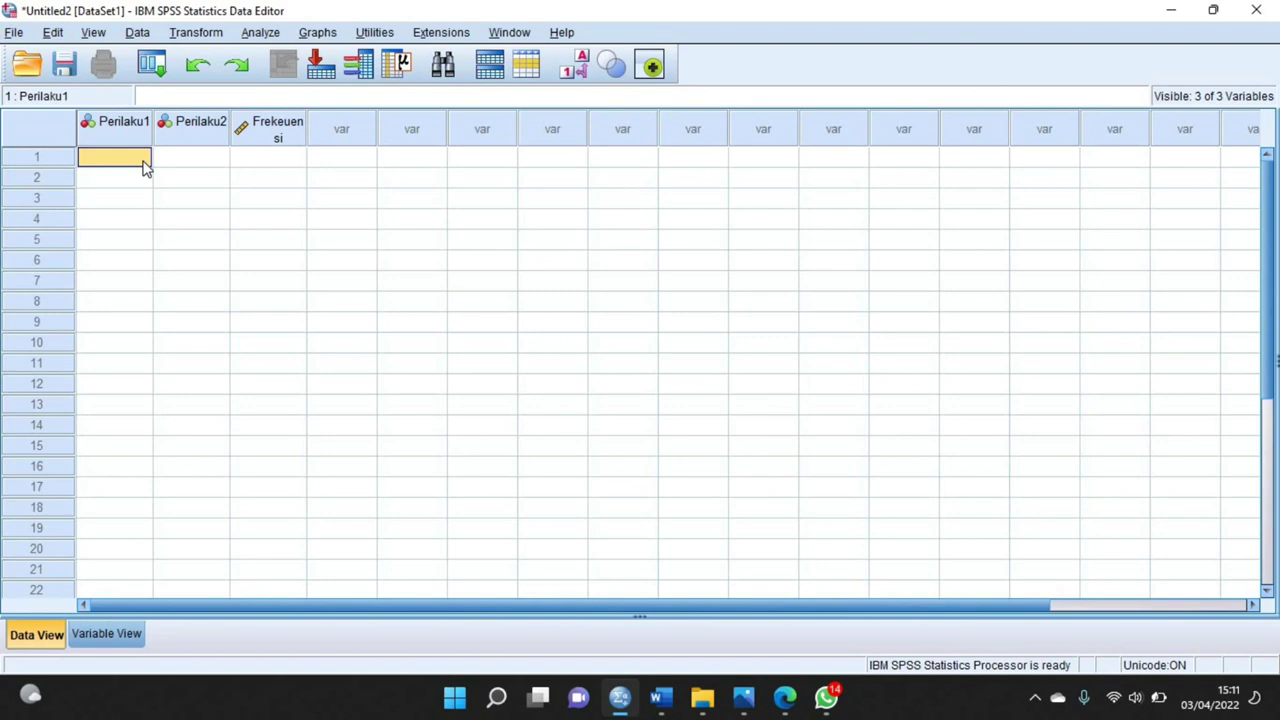
type("1")
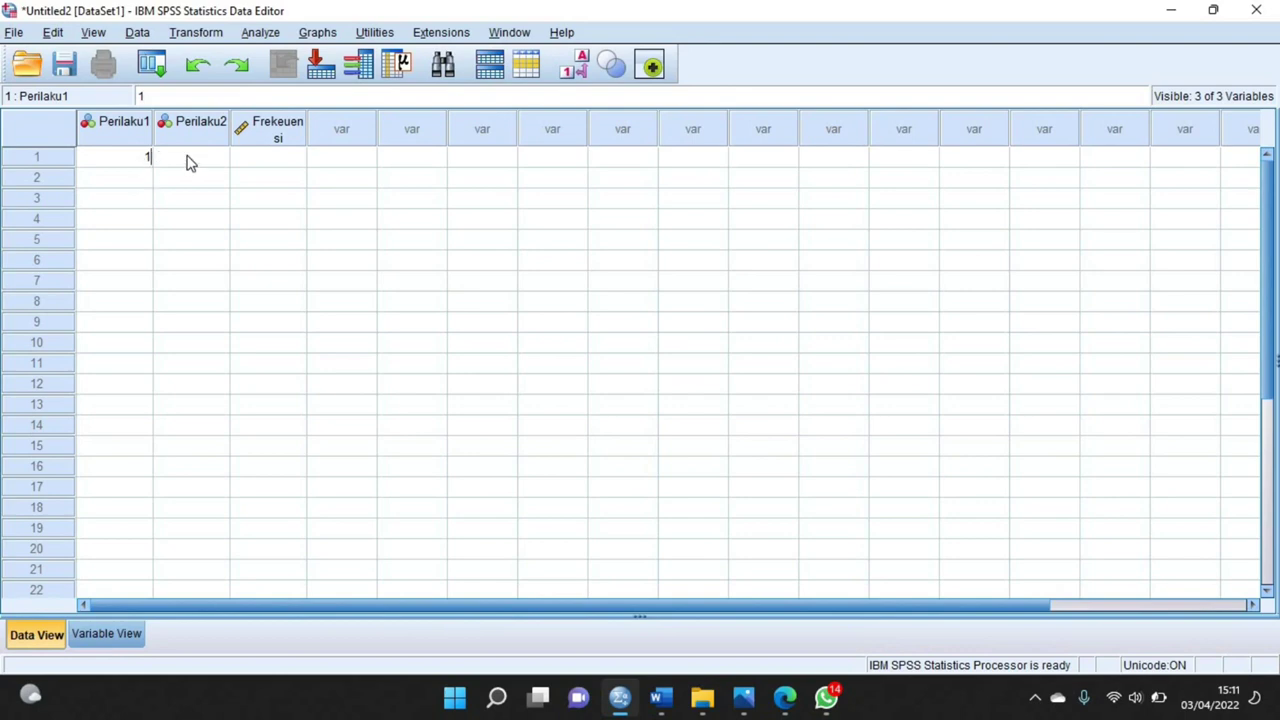
left_click(201, 165)
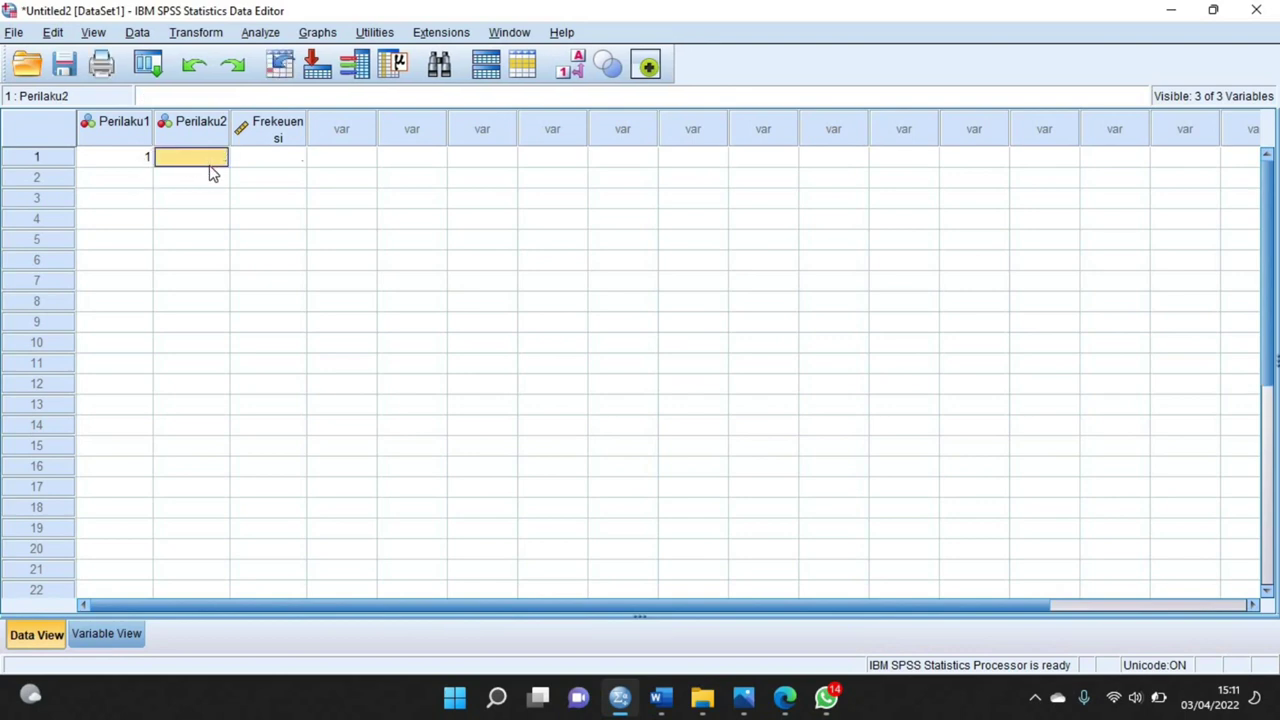
type("1")
left_click(250, 165)
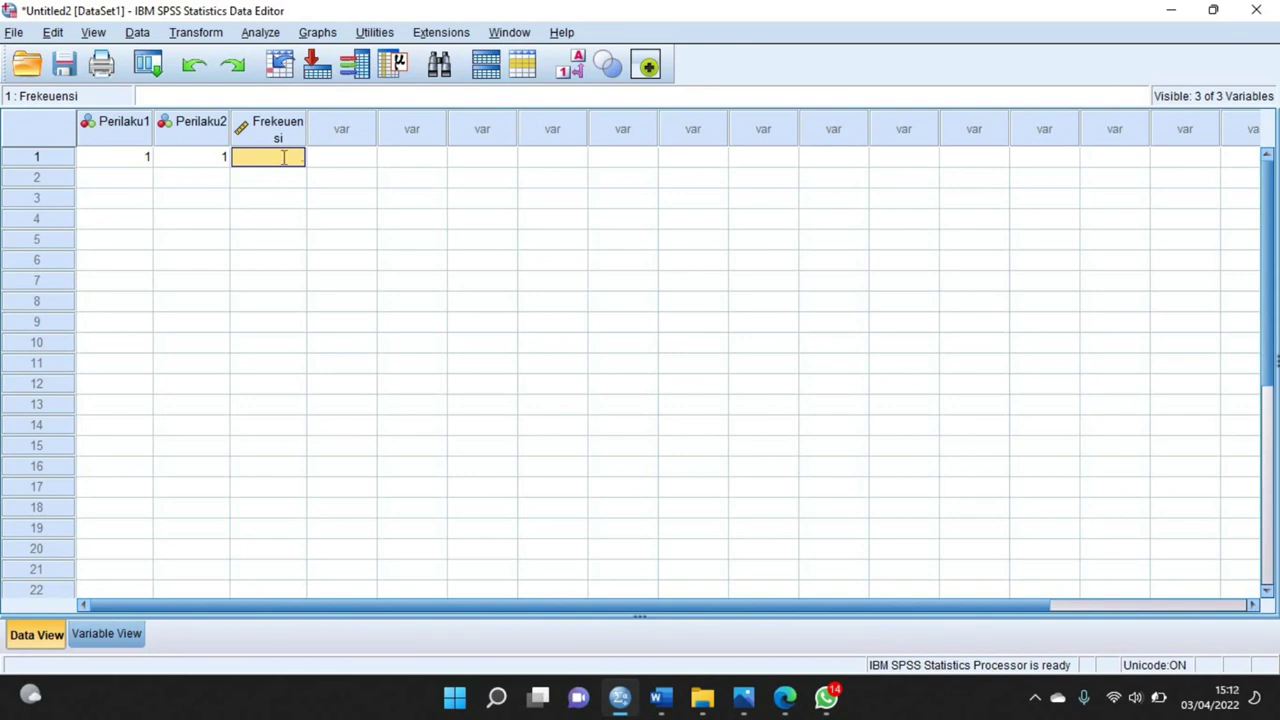
type("40")
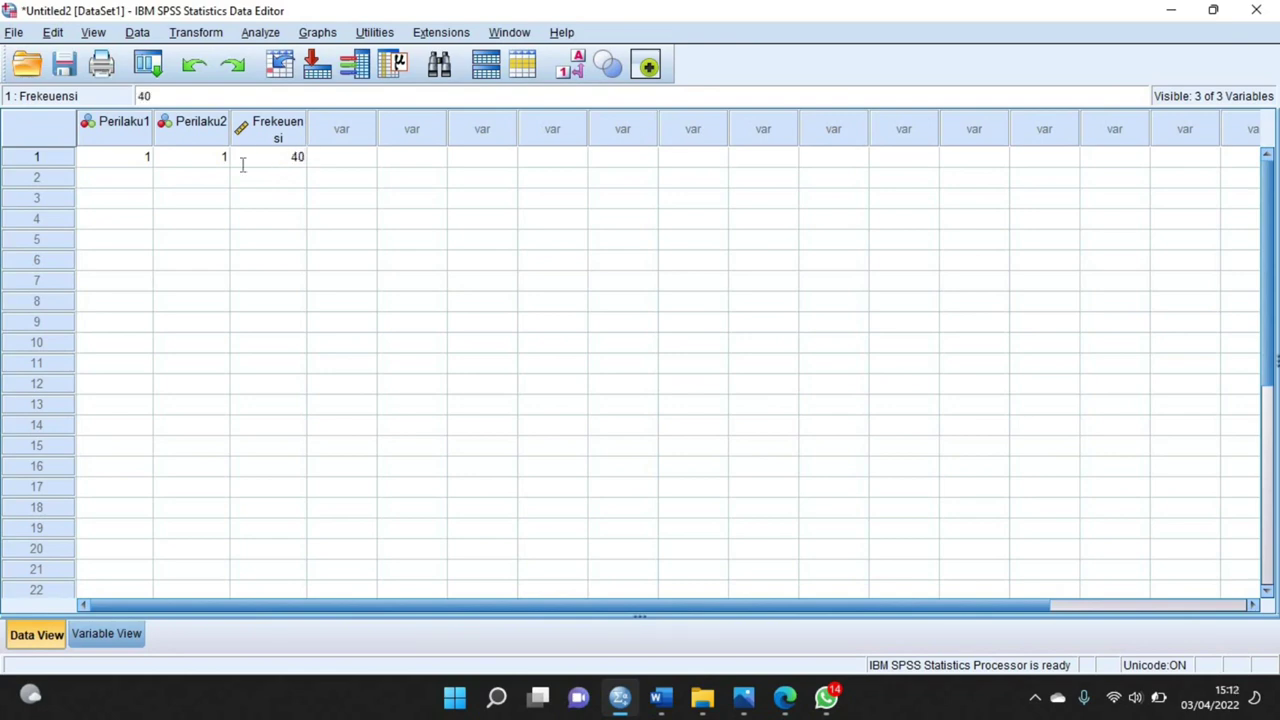
Enter row 2's Perilaku1 value 1 and Perilaku2 value 2.
left_click(126, 181)
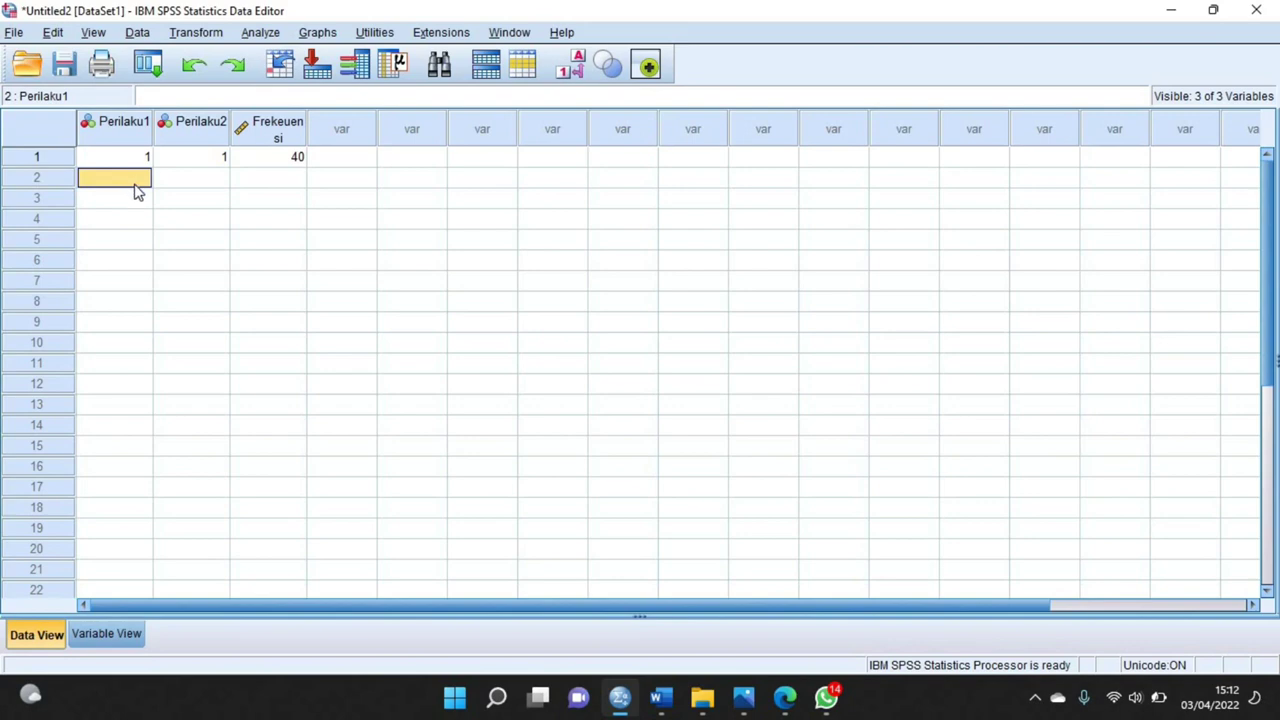
type("1")
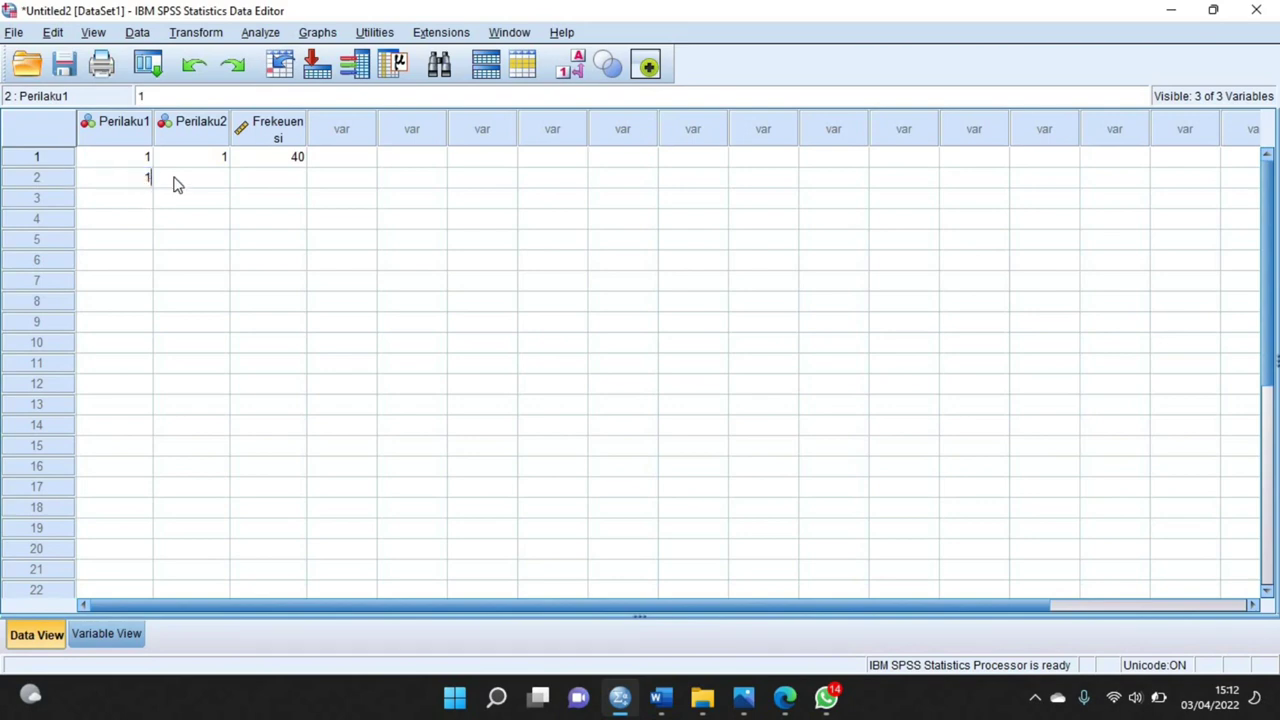
left_click(222, 177)
type("2")
left_click(278, 185)
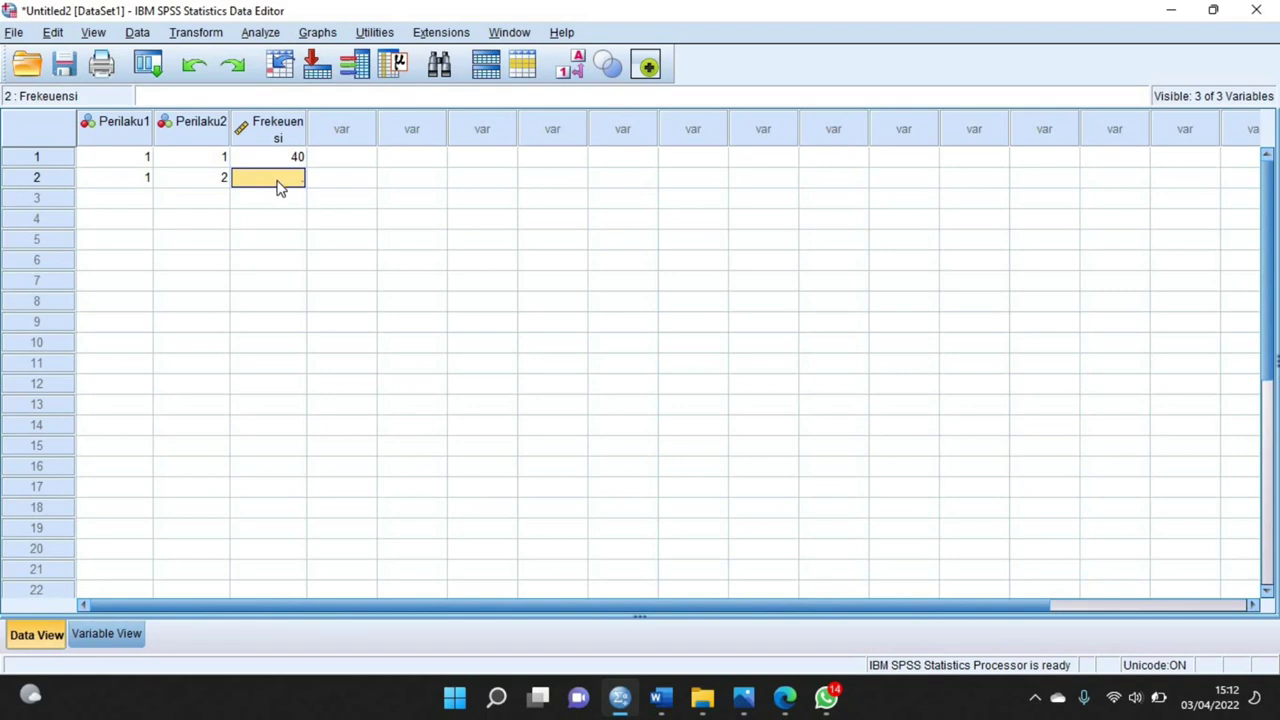
Enter 85 as row 2's frequency and fill row 3 with 2, 1, 10.
type("85")
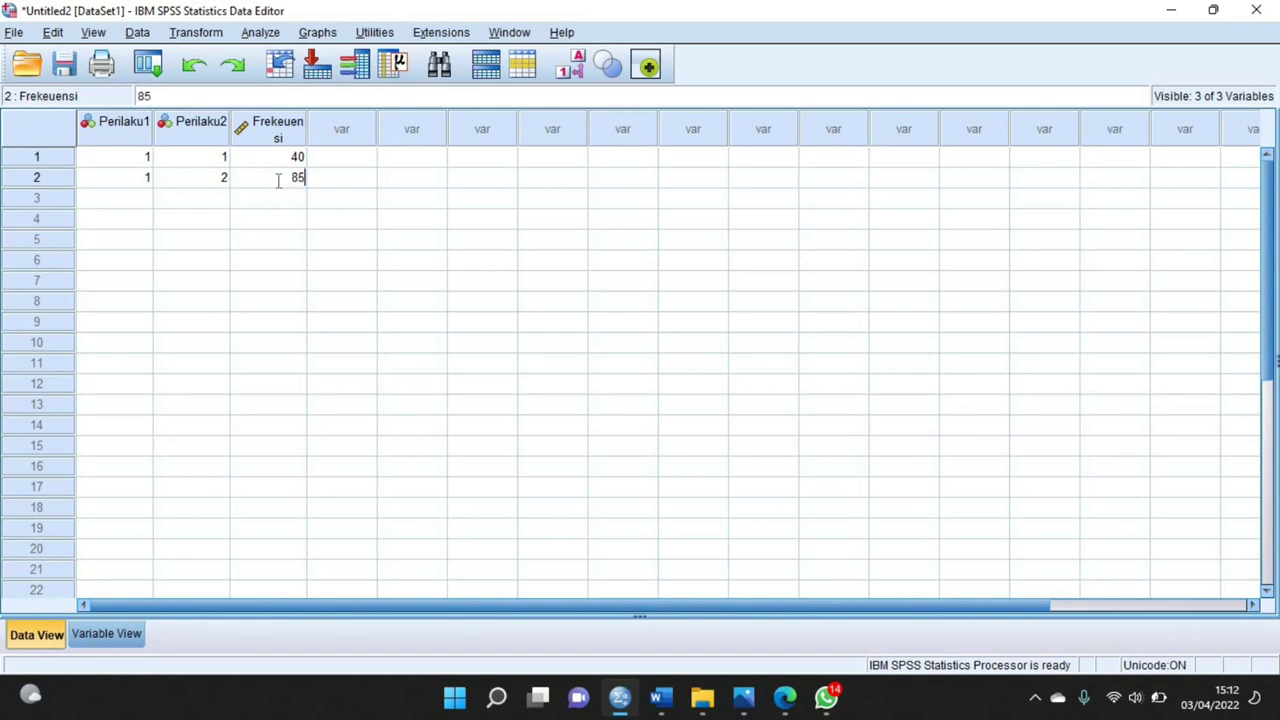
left_click(104, 199)
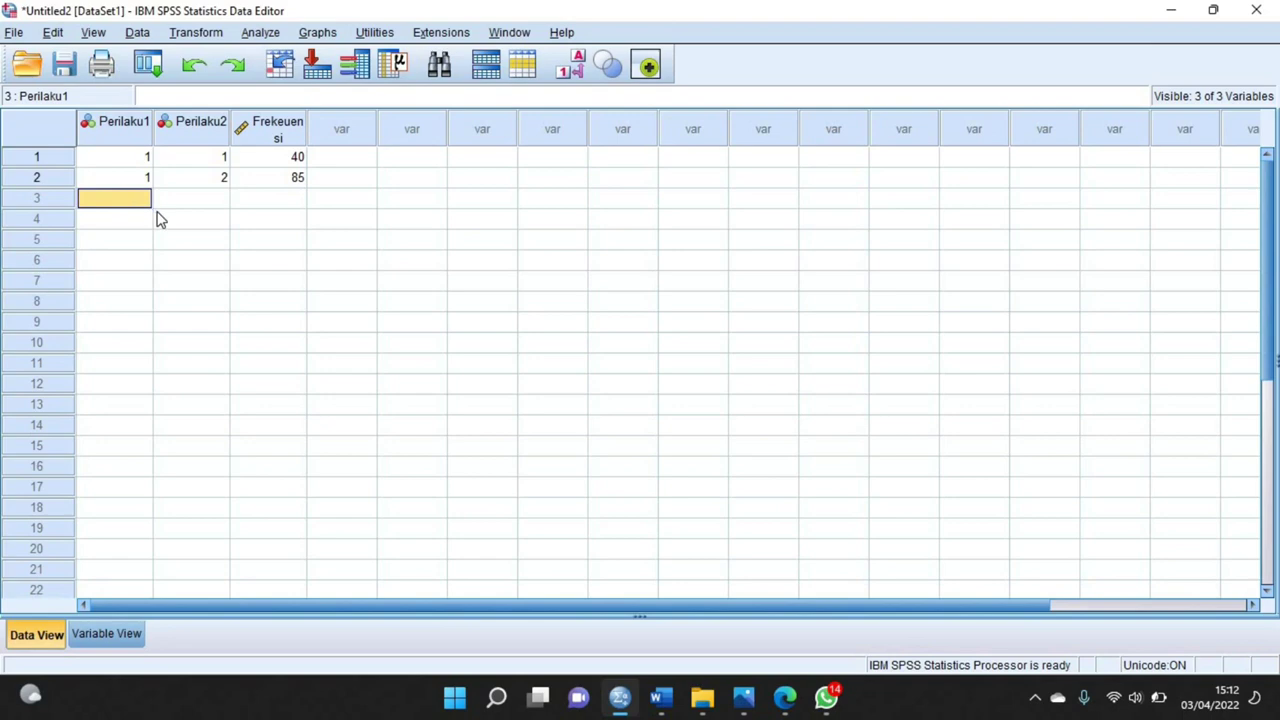
type("2")
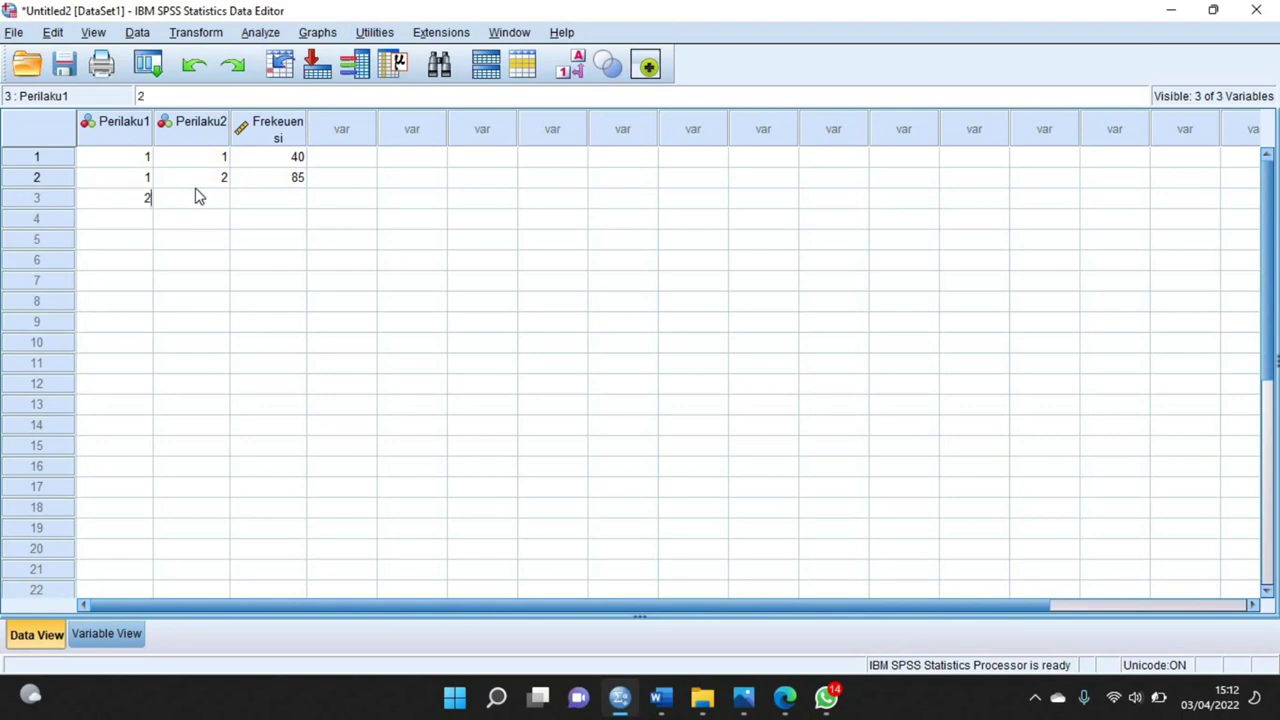
left_click(206, 197)
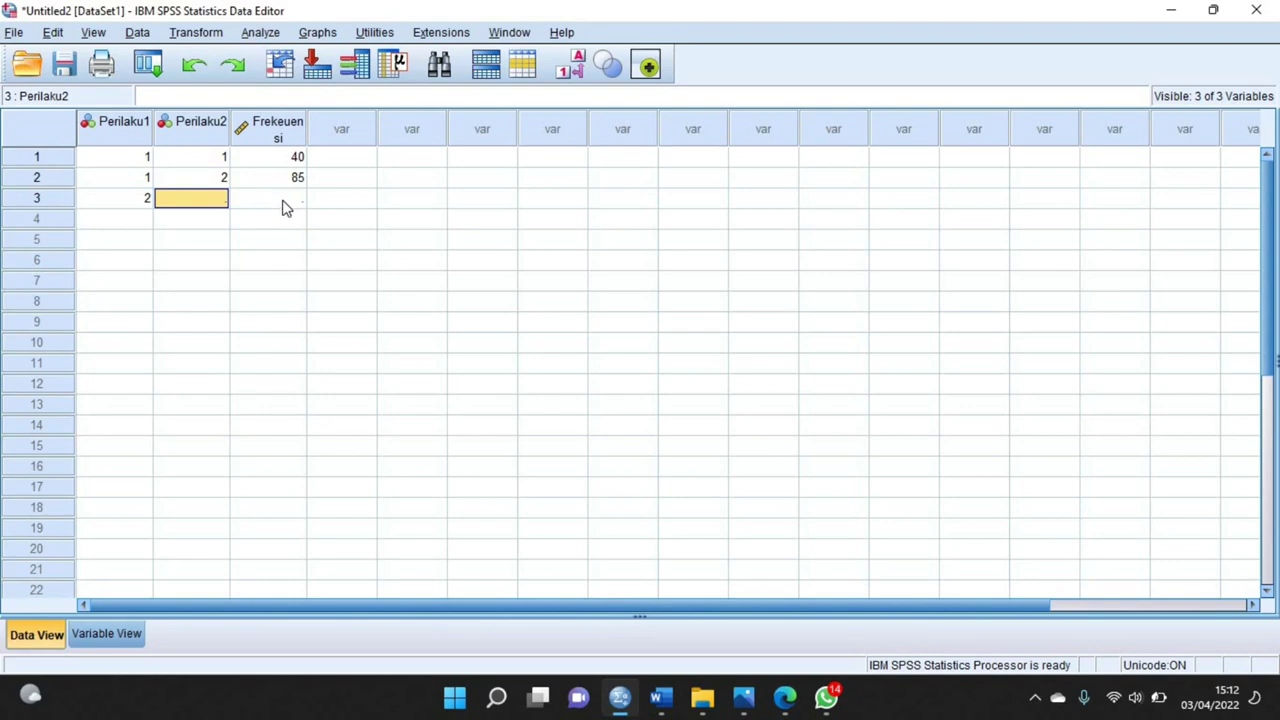
type("1")
left_click(283, 201)
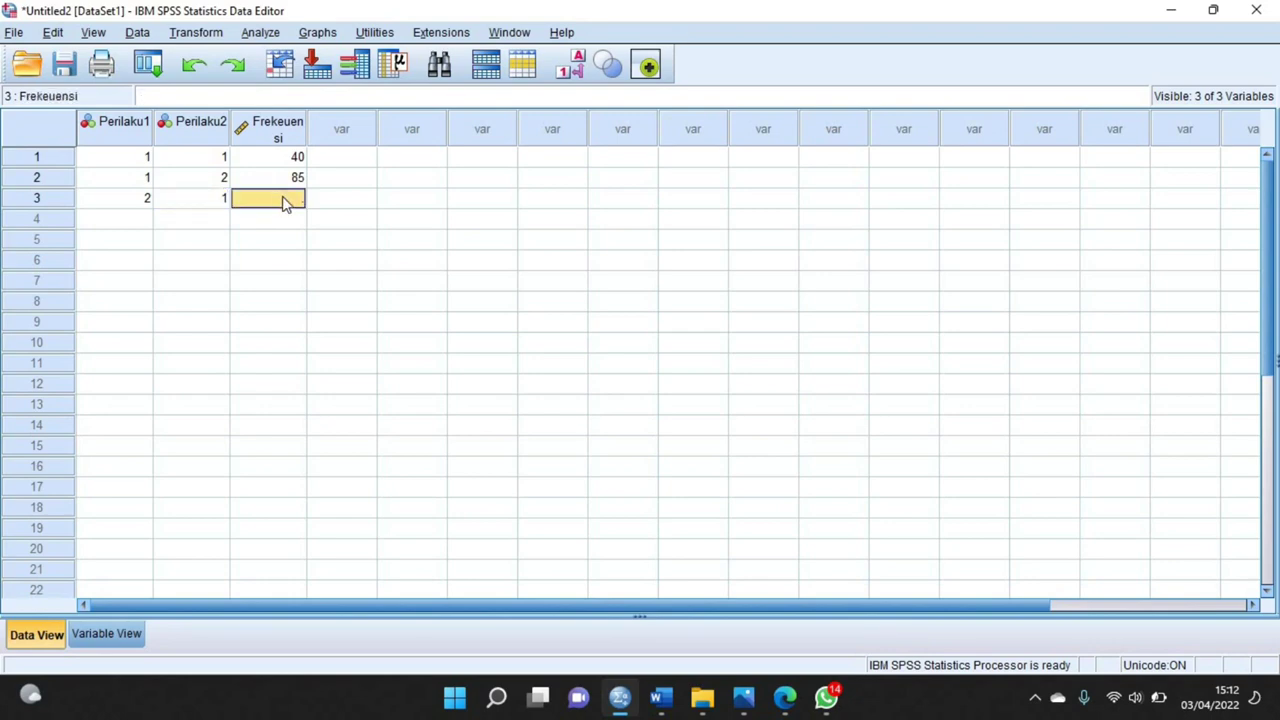
type("10")
Fill row 4 with Perilaku1 2, Perilaku2 2 and frequency 65.
left_click(112, 224)
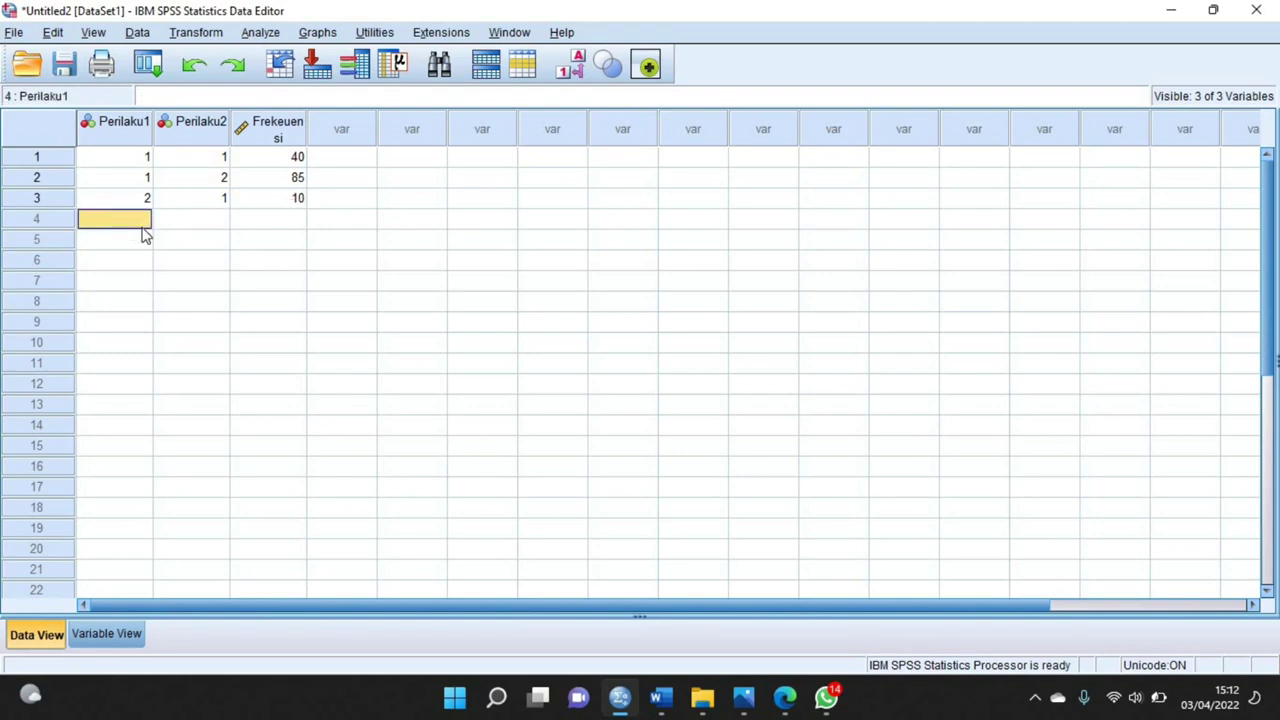
type("2")
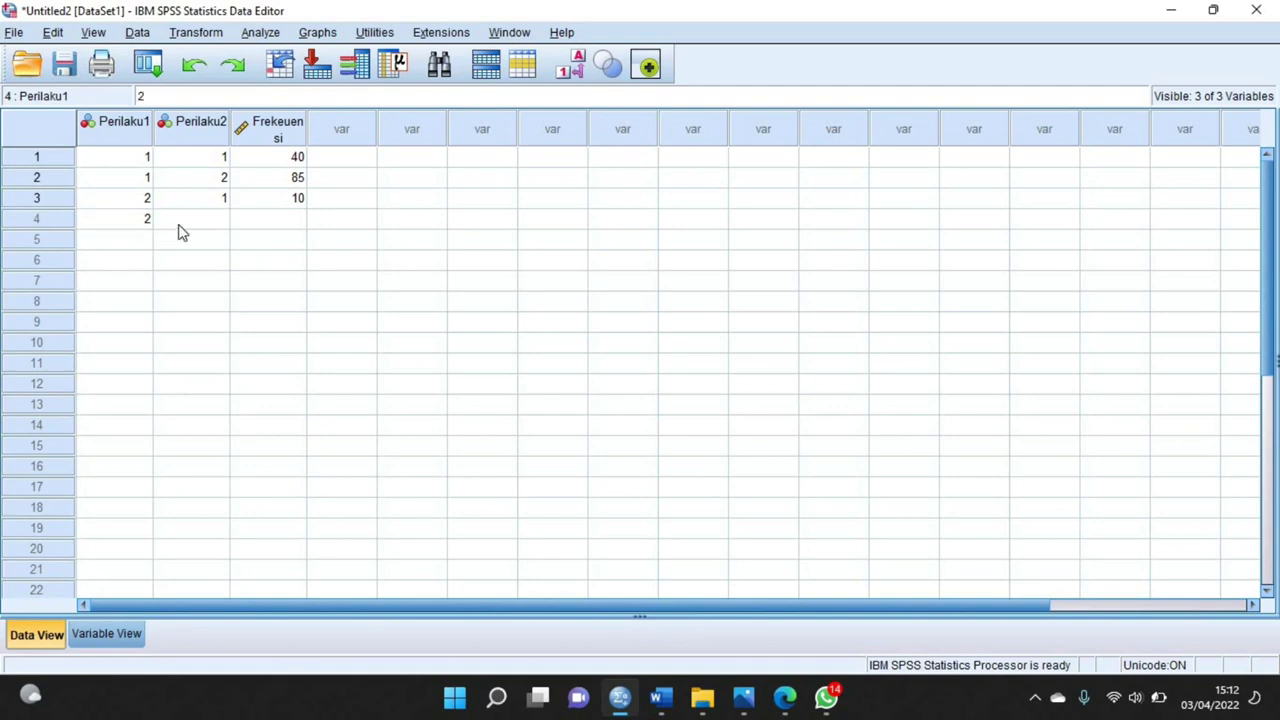
left_click(191, 224)
type("2")
left_click(279, 224)
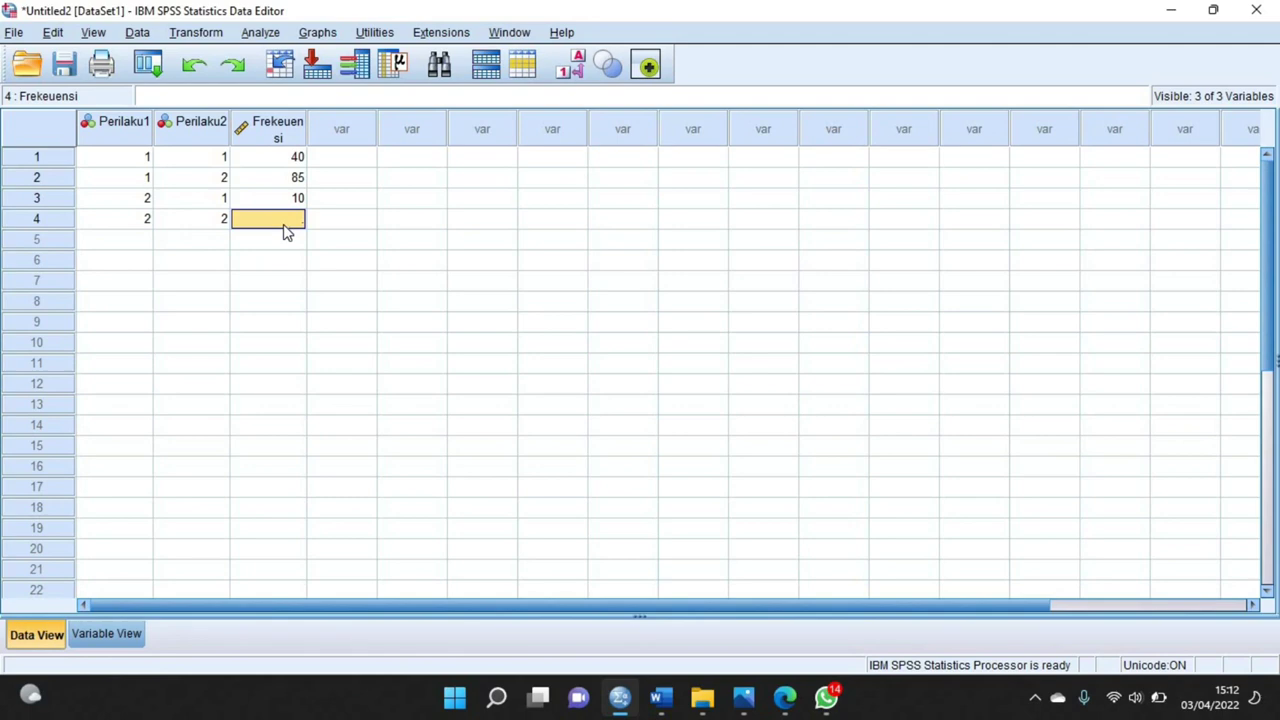
type("65")
Use Data > Weight Cases to set Frekeuensi as the frequency variable, then minimize the output Viewer.
left_click(136, 33)
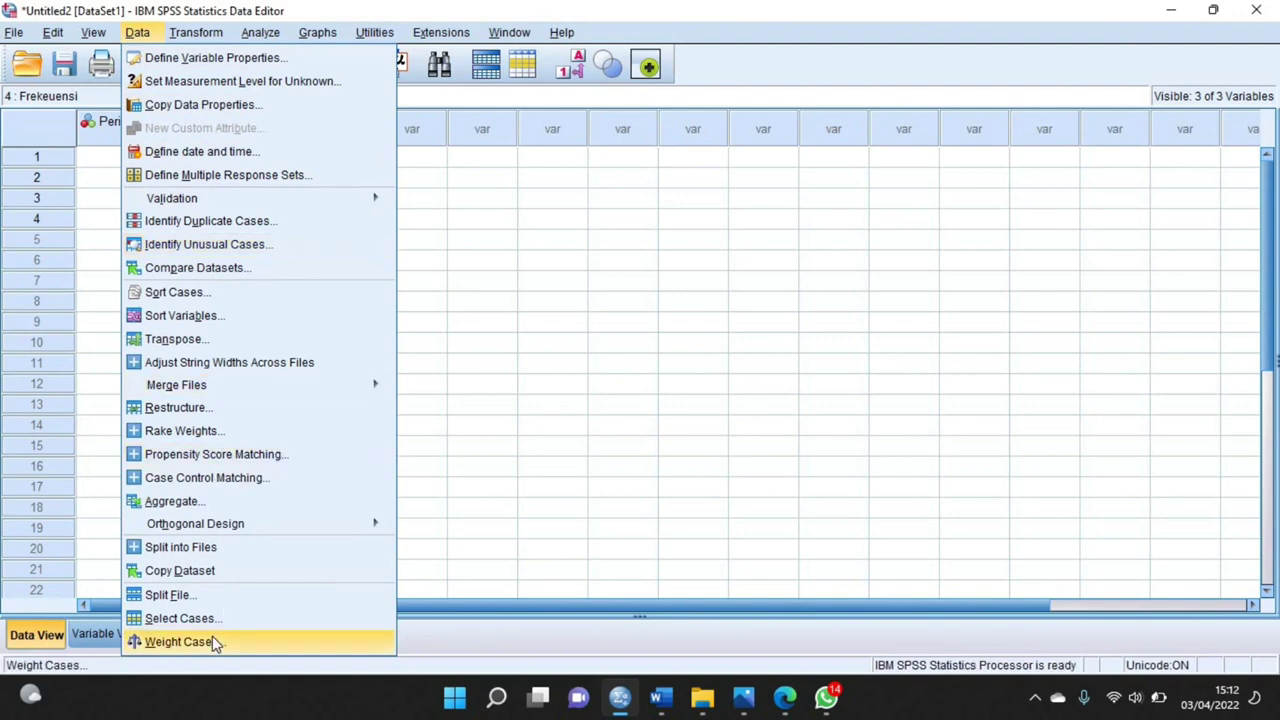
left_click(254, 640)
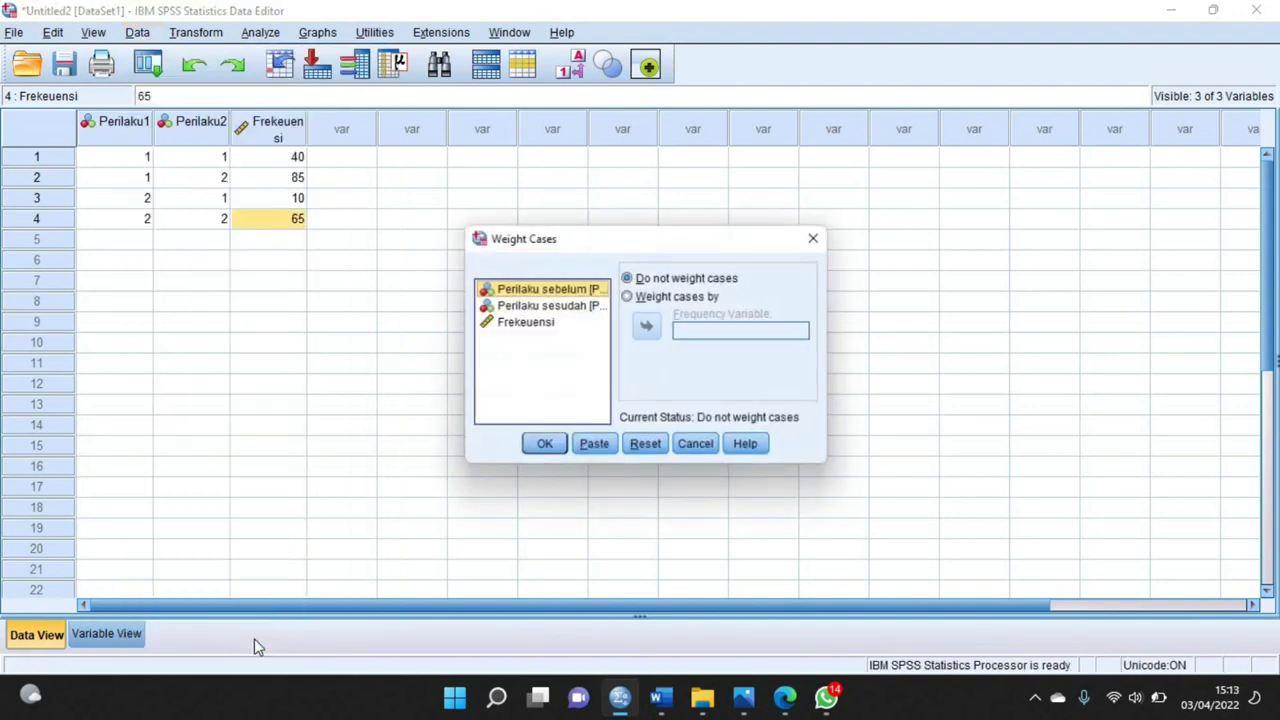
left_click(537, 328)
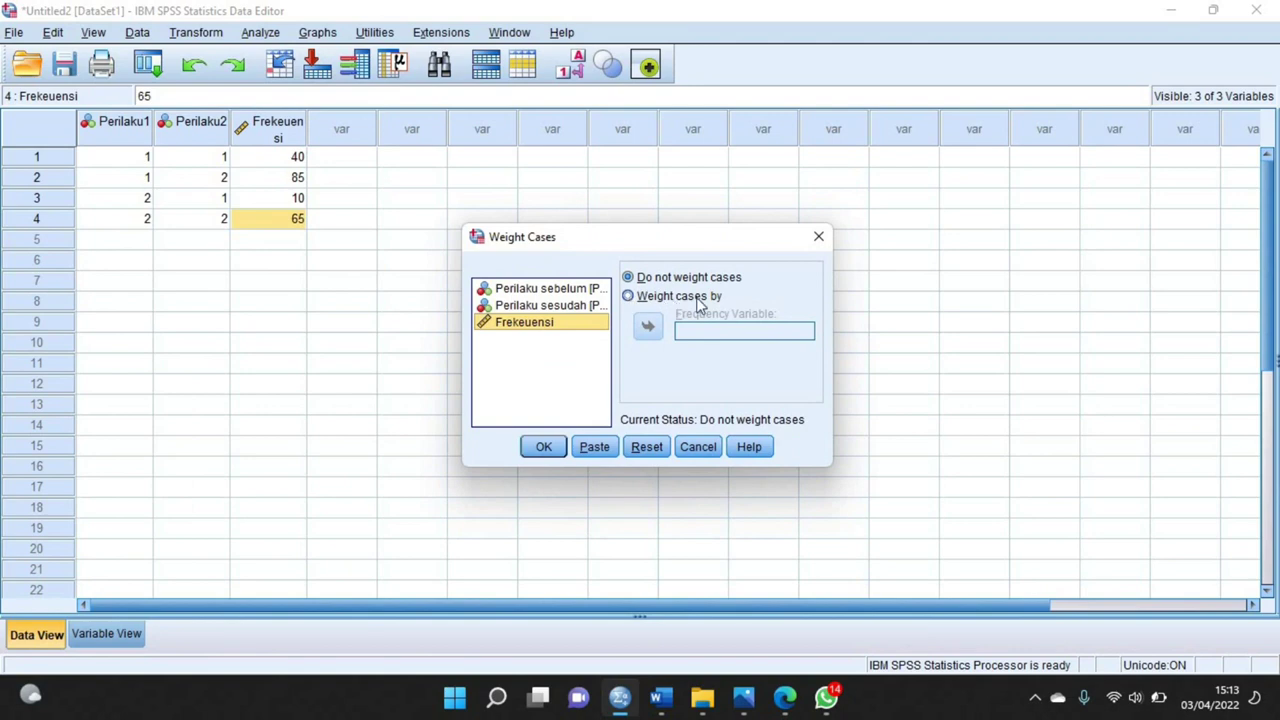
left_click(629, 296)
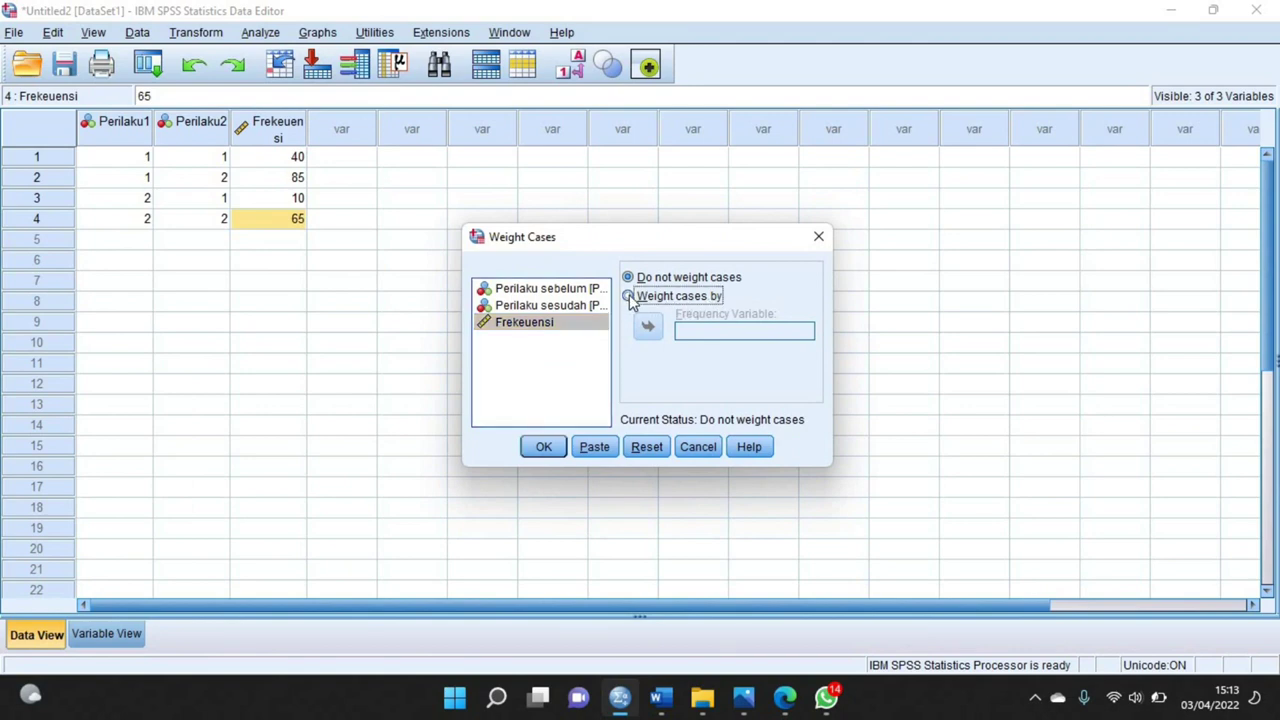
left_click(544, 325)
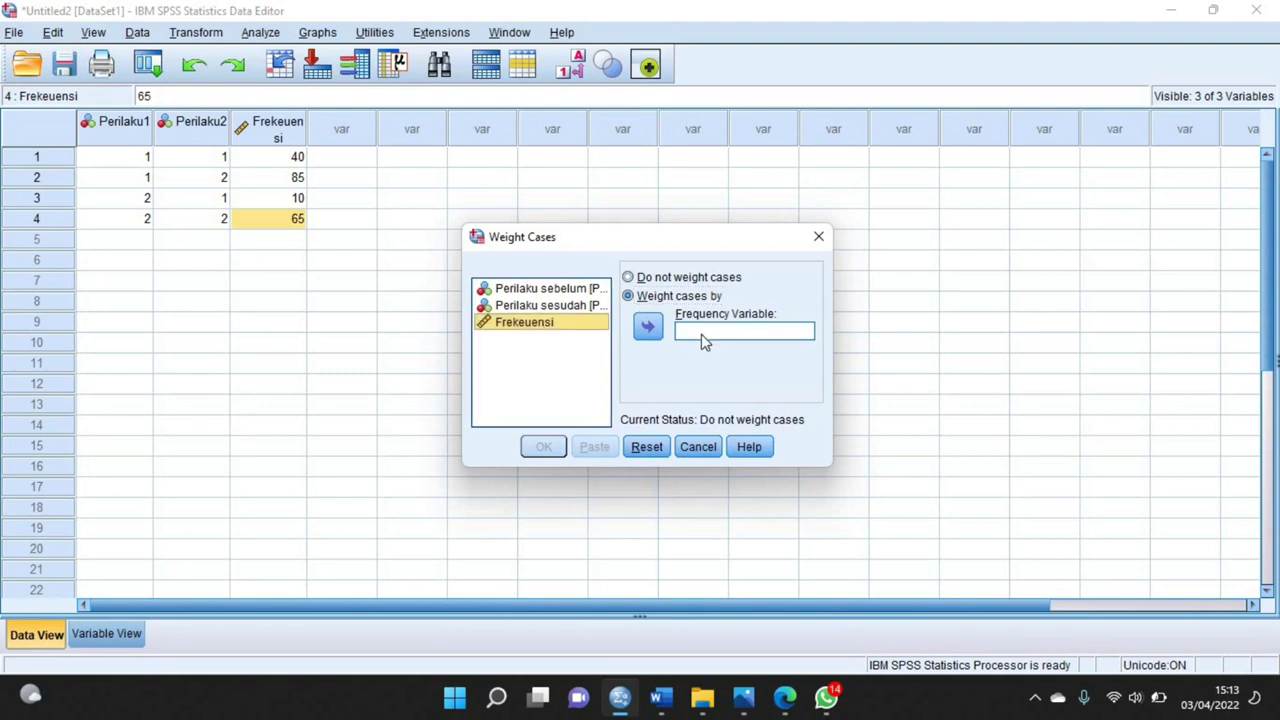
left_click(648, 326)
left_click(544, 450)
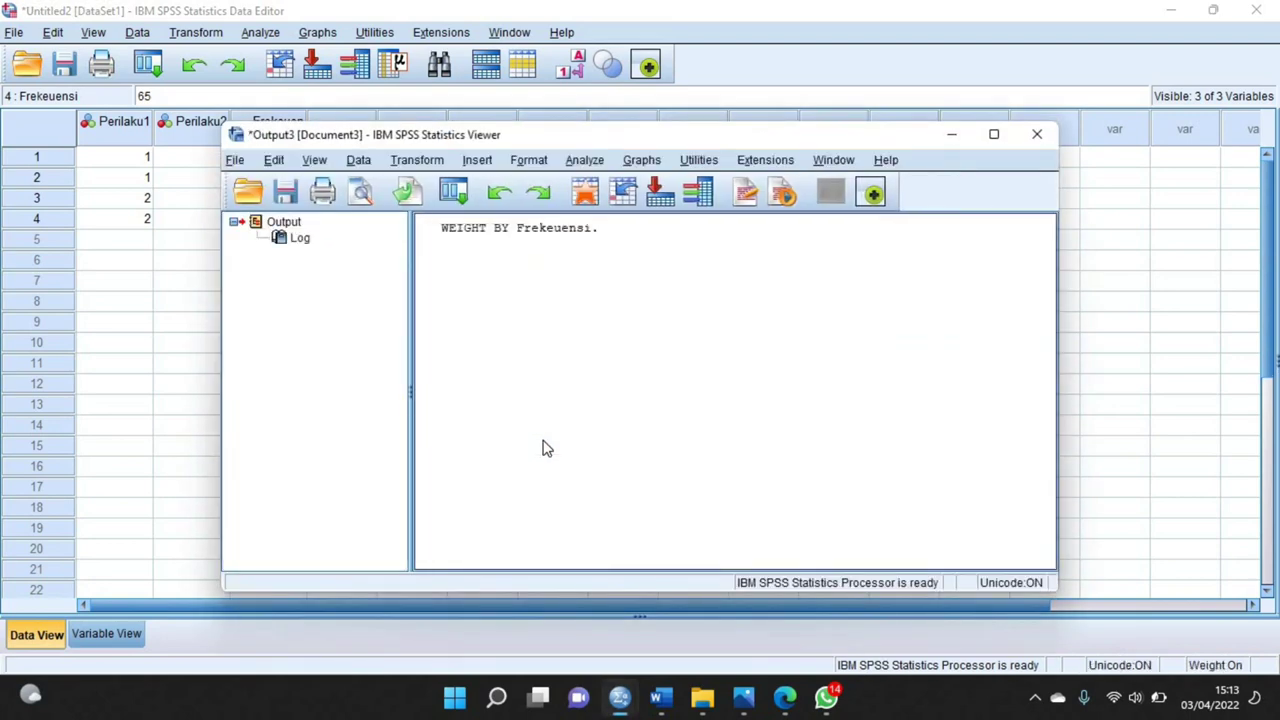
left_click(676, 228)
left_click(954, 135)
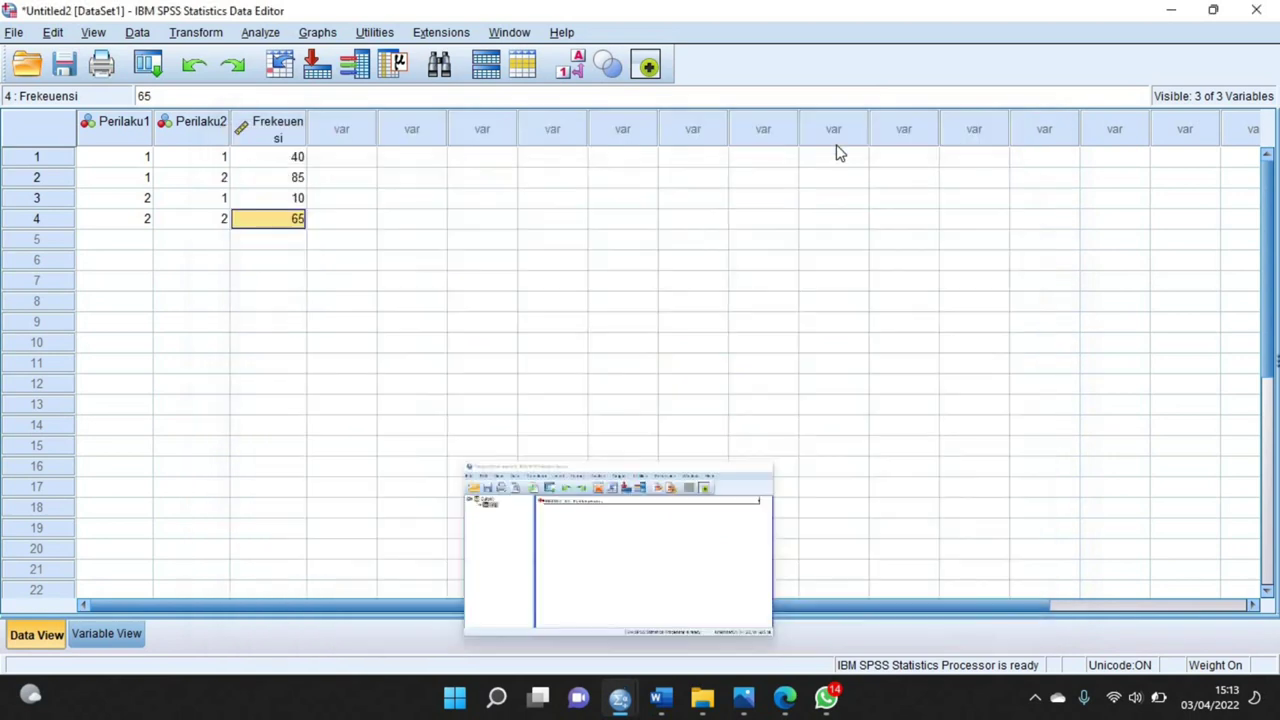
Go to Analyze > Nonparametric Tests > Legacy Dialogs > 2 Related Samples.
left_click(268, 33)
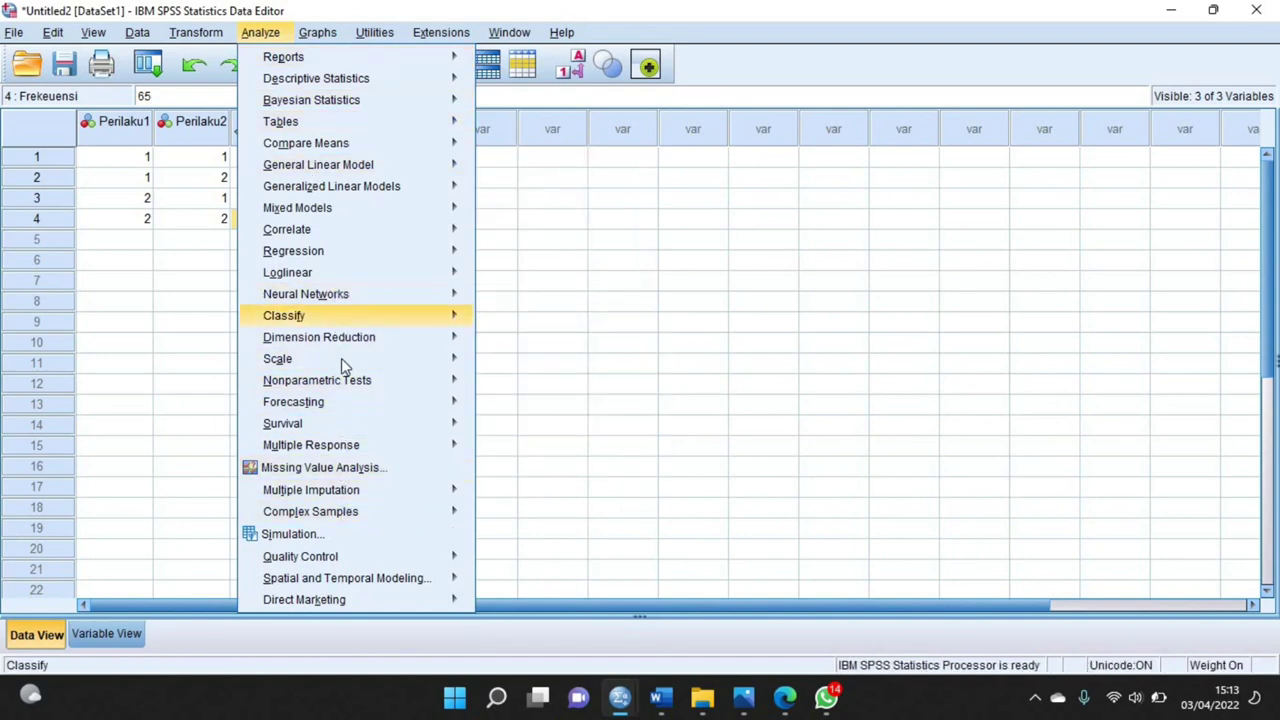
mouse_move(390, 382)
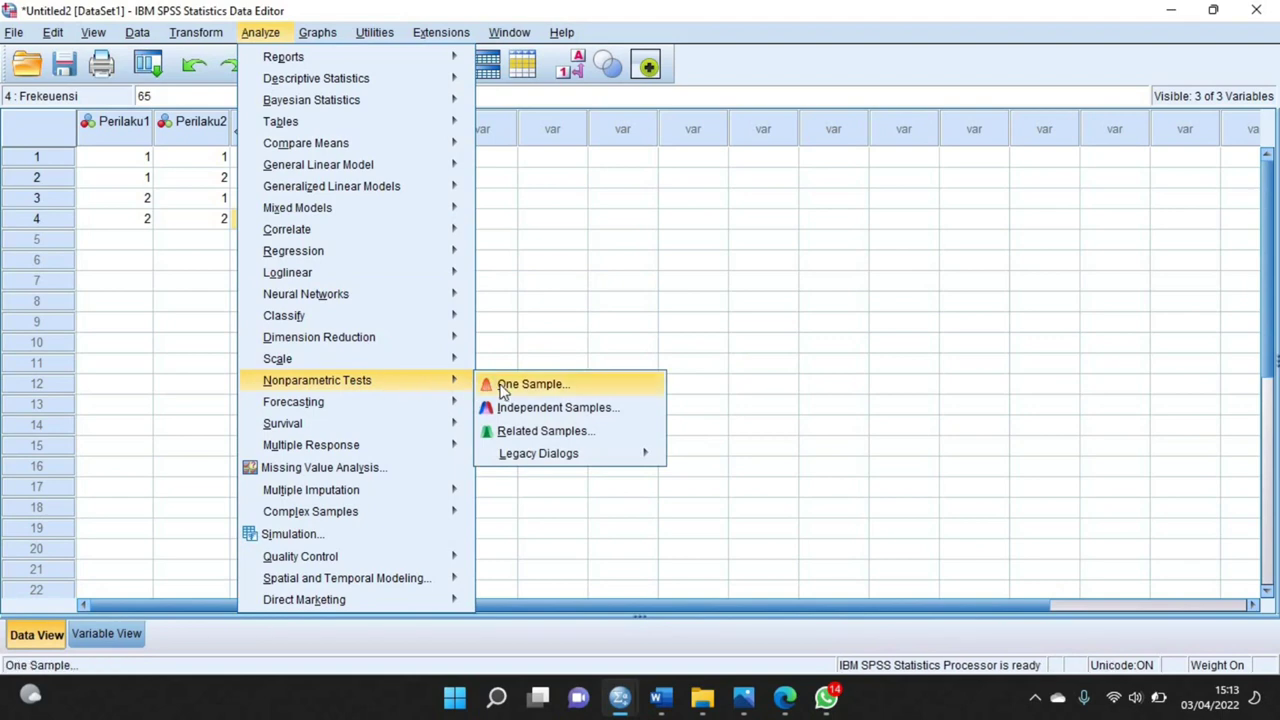
mouse_move(535, 455)
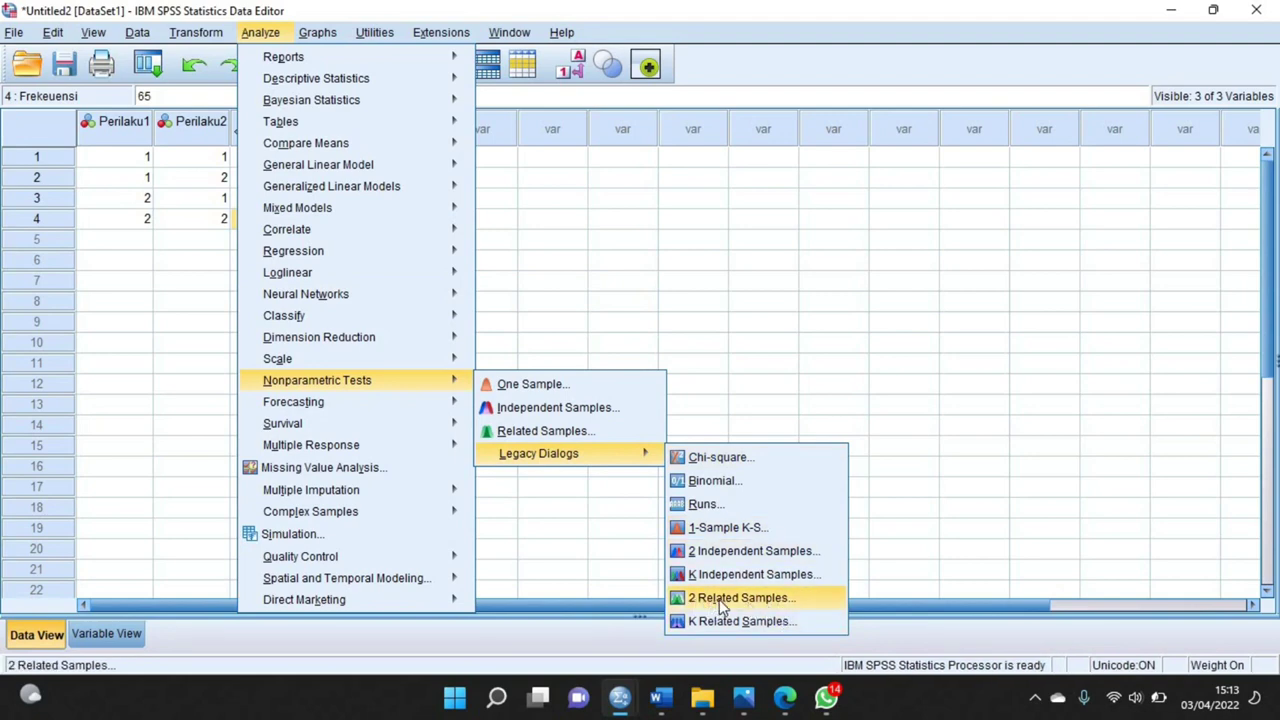
left_click(799, 598)
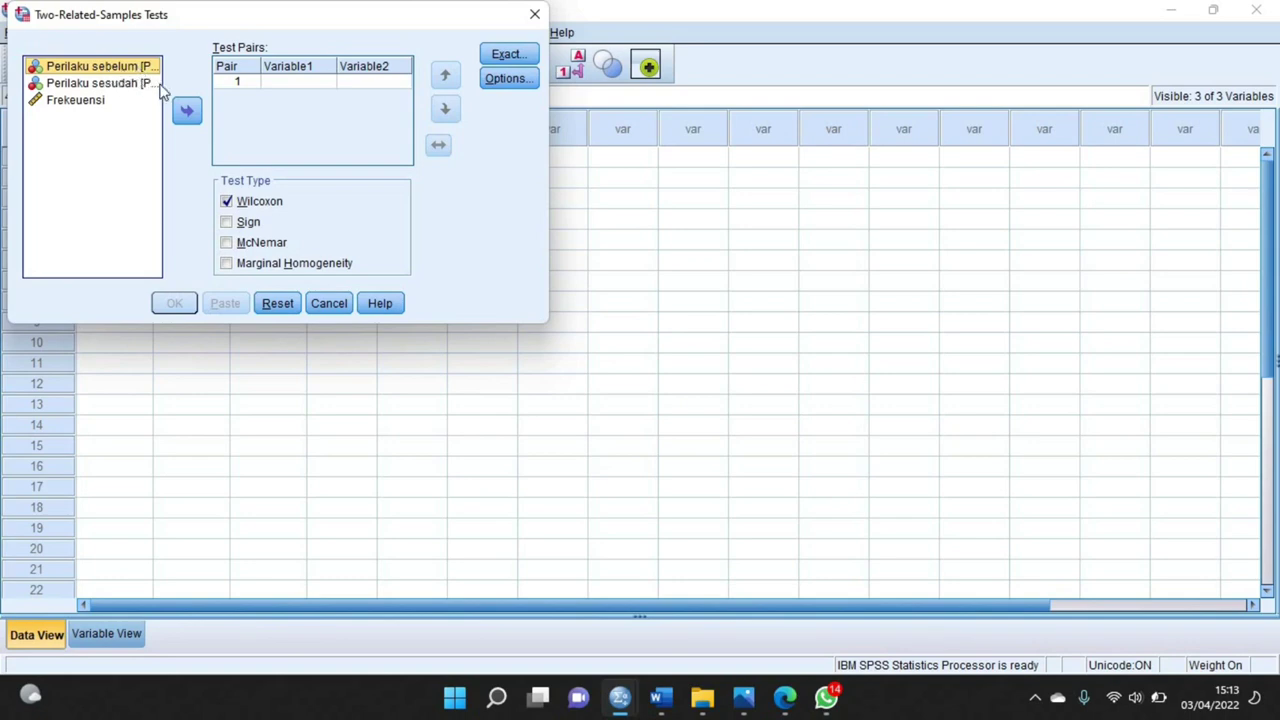
Pair Perilaku sebelum with Perilaku sesudah, replace Wilcoxon with McNemar, and run the test.
left_click(187, 111)
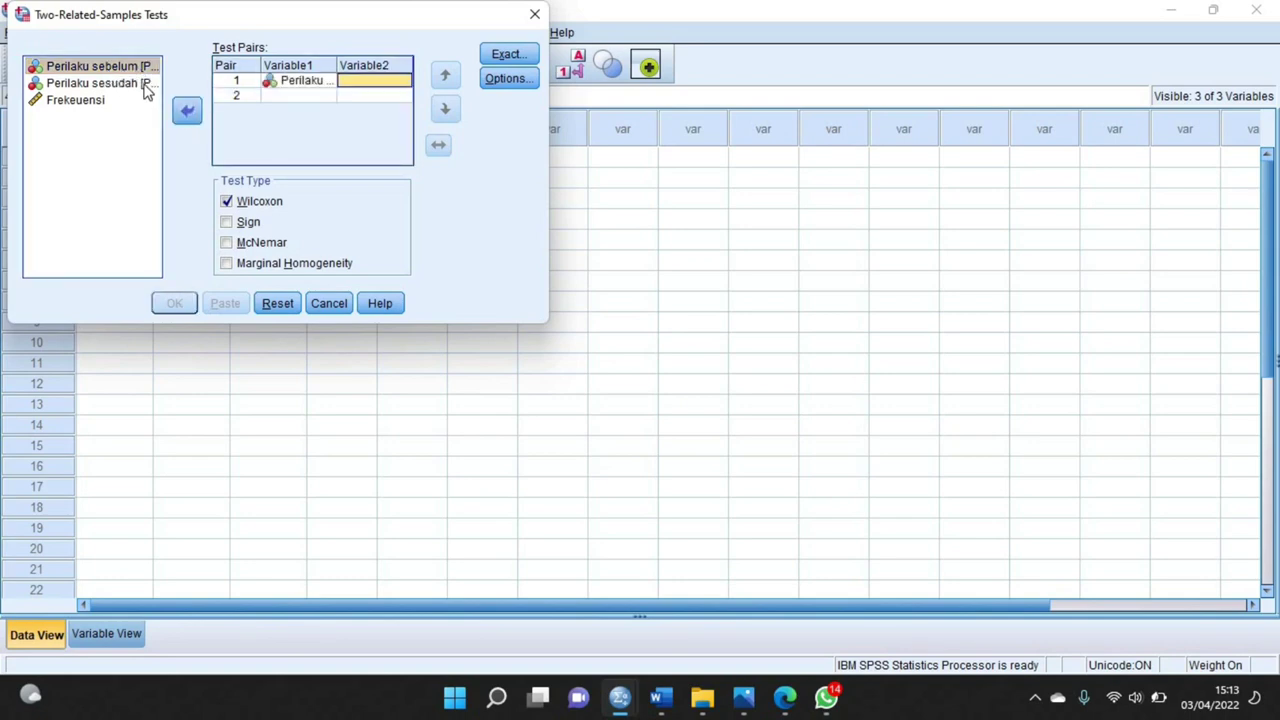
left_click(146, 86)
left_click(187, 111)
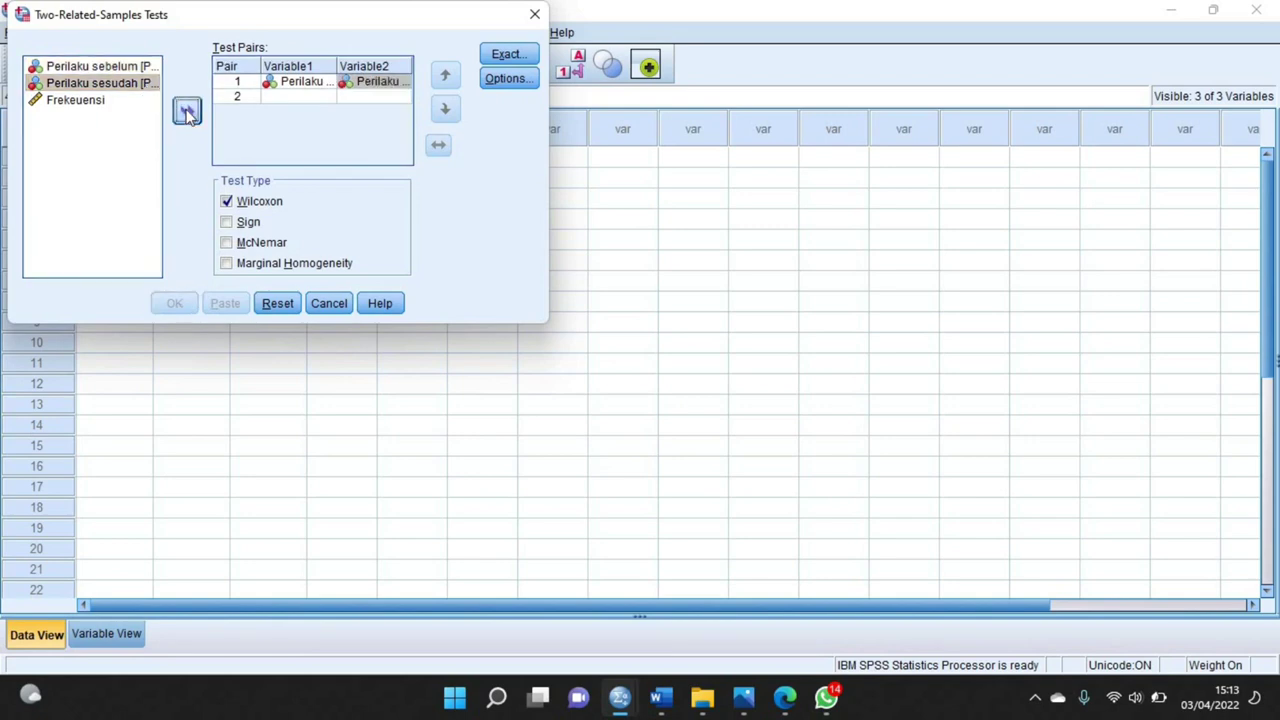
left_click(226, 202)
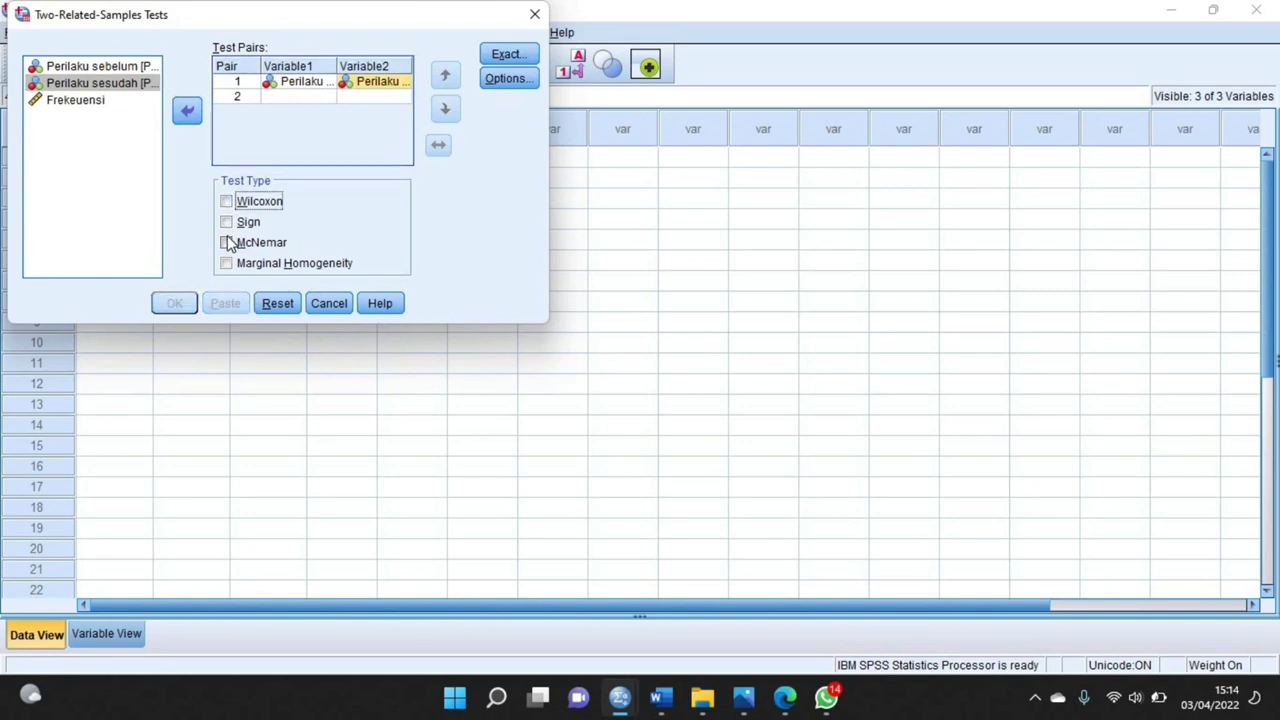
left_click(227, 243)
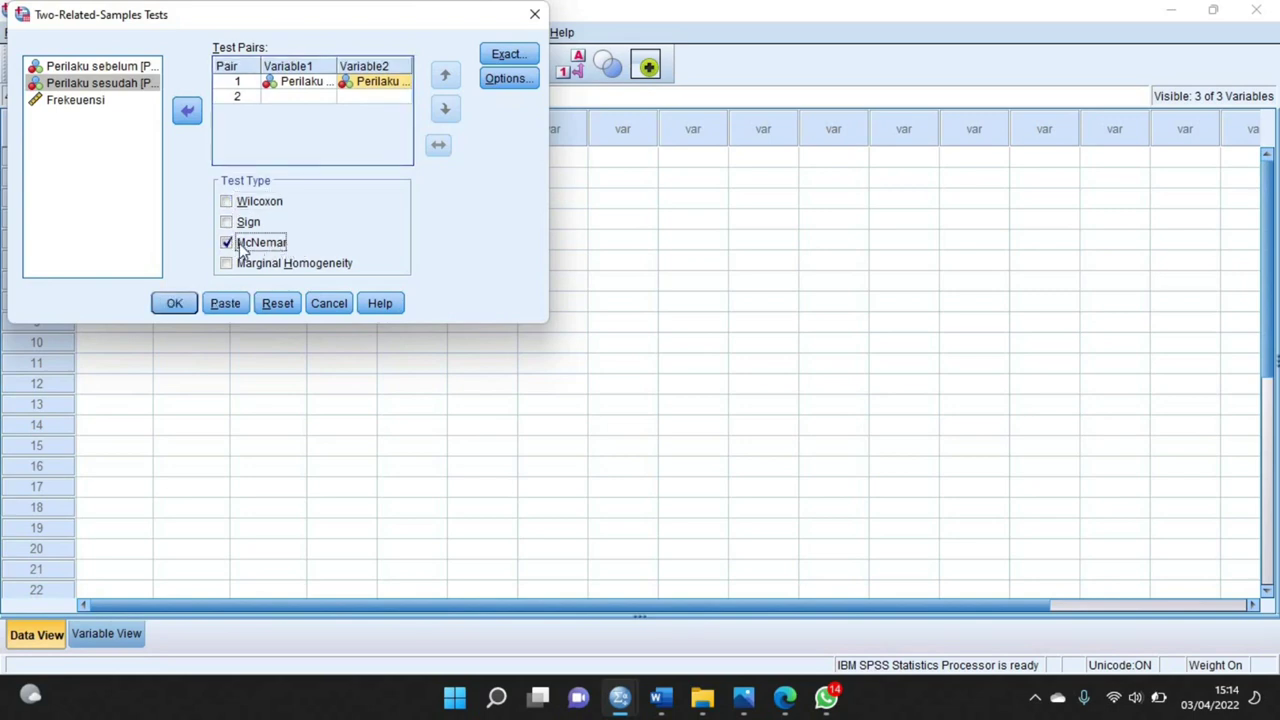
left_click(178, 309)
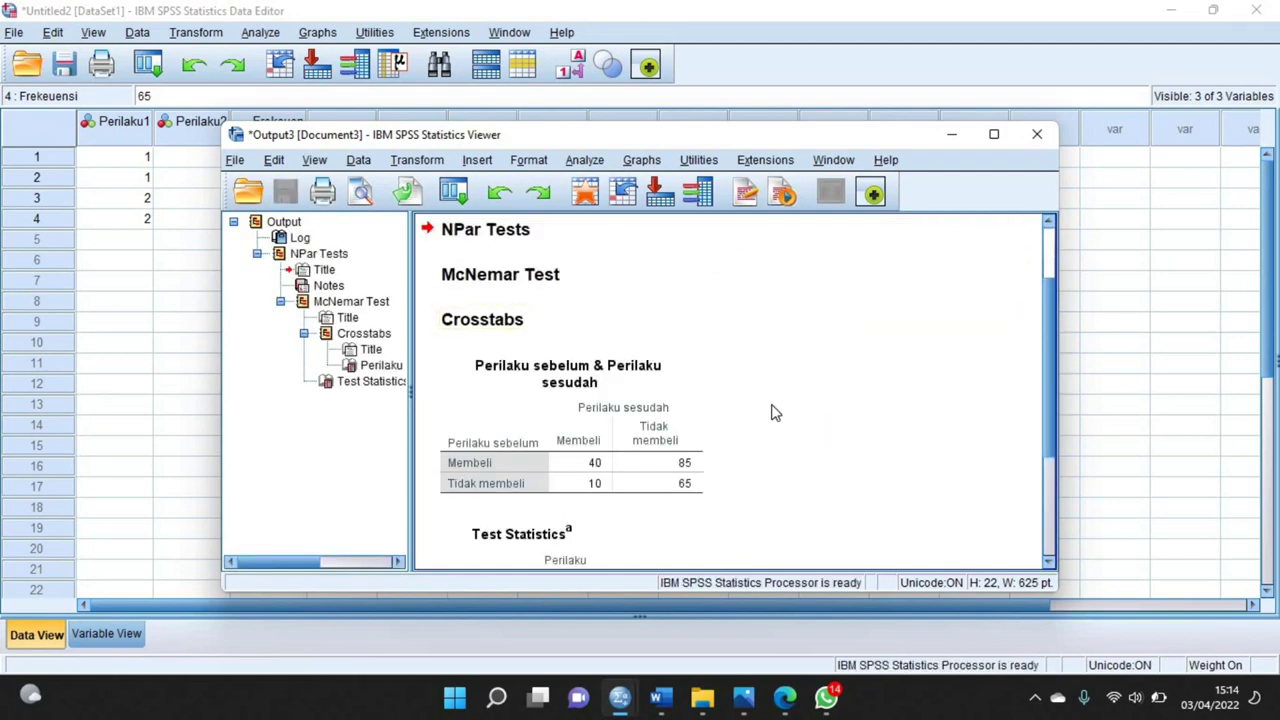
Scroll to the McNemar Test Statistics table (N 200, Chi-Square 57.642) and dismiss the battery warning.
scroll(773, 412, "down", 2)
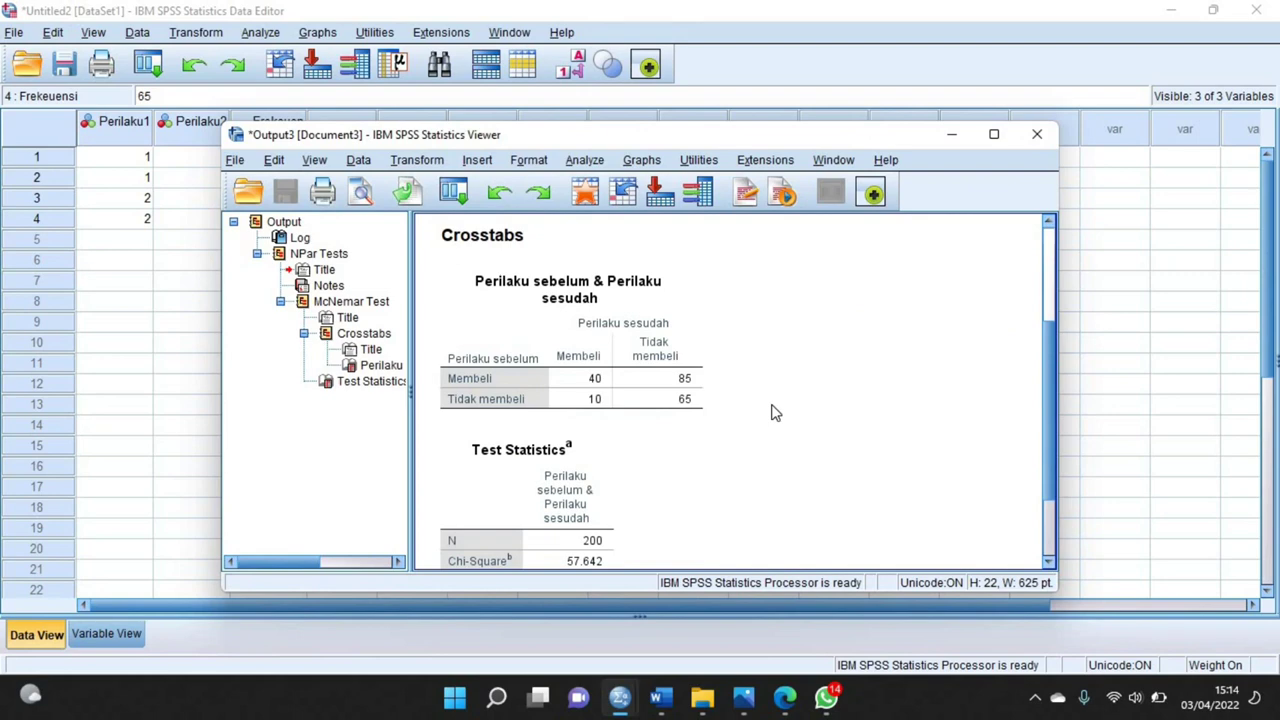
scroll(773, 412, "down", 2)
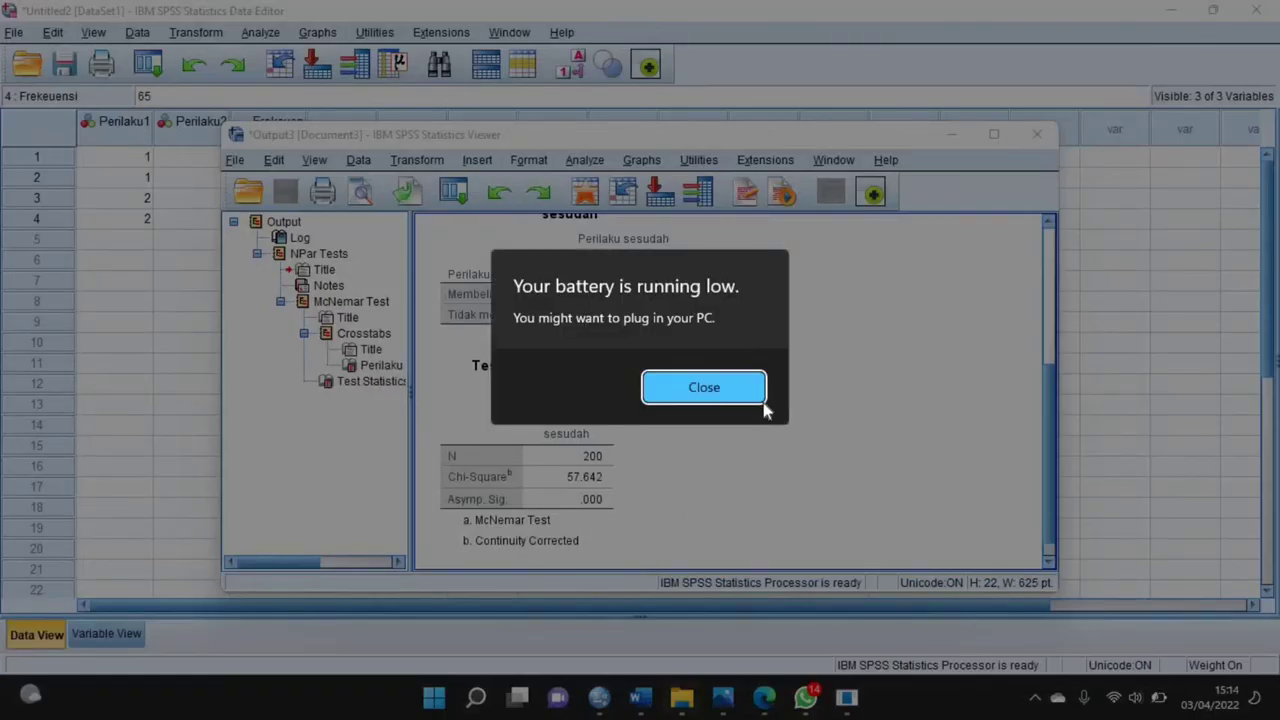
left_click(737, 391)
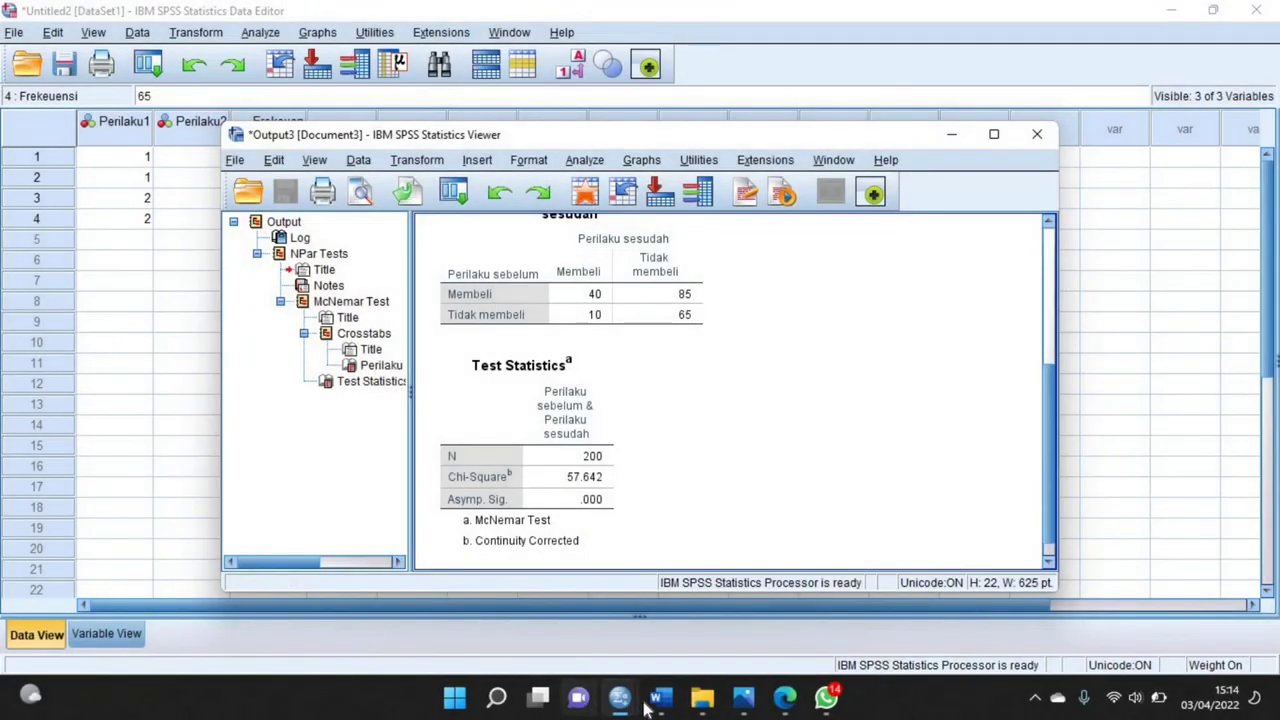
mouse_move(659, 697)
left_click(673, 628)
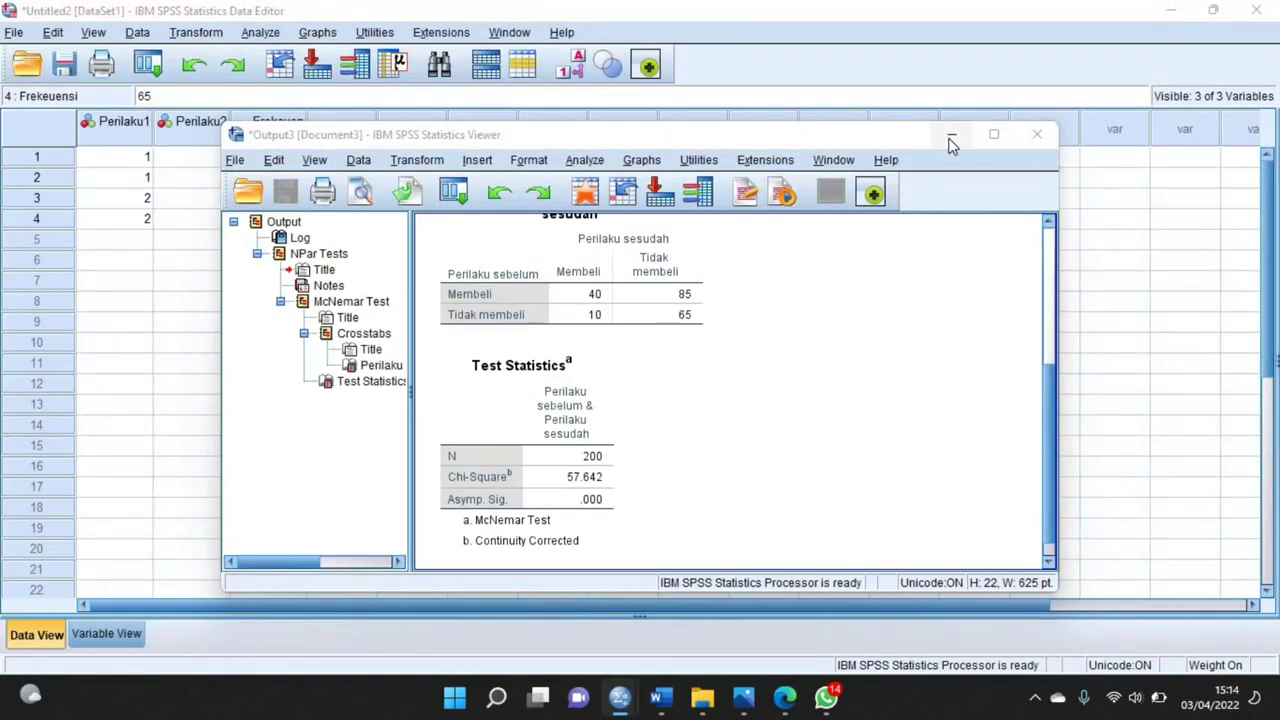
In the Word report, enter 57,642 after 'Statistik Uji : (Chi-Square) ='.
left_click(952, 135)
left_click(660, 697)
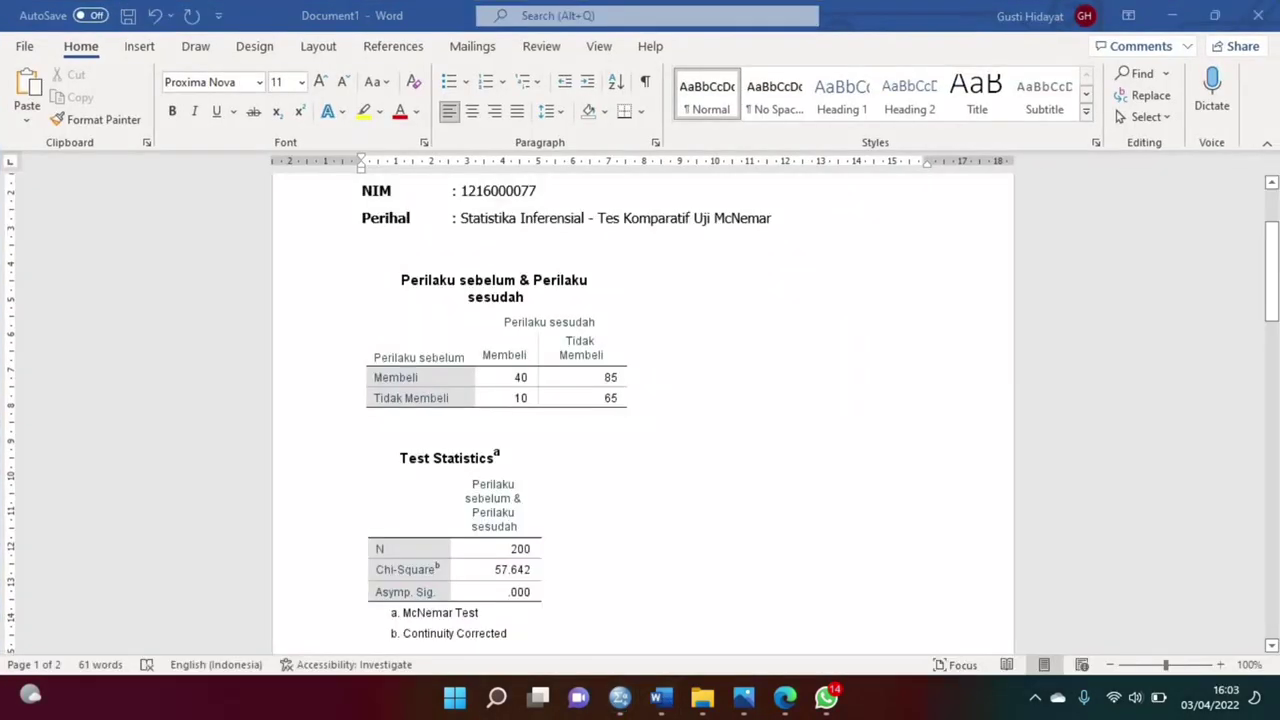
scroll(643, 480, "down", 8)
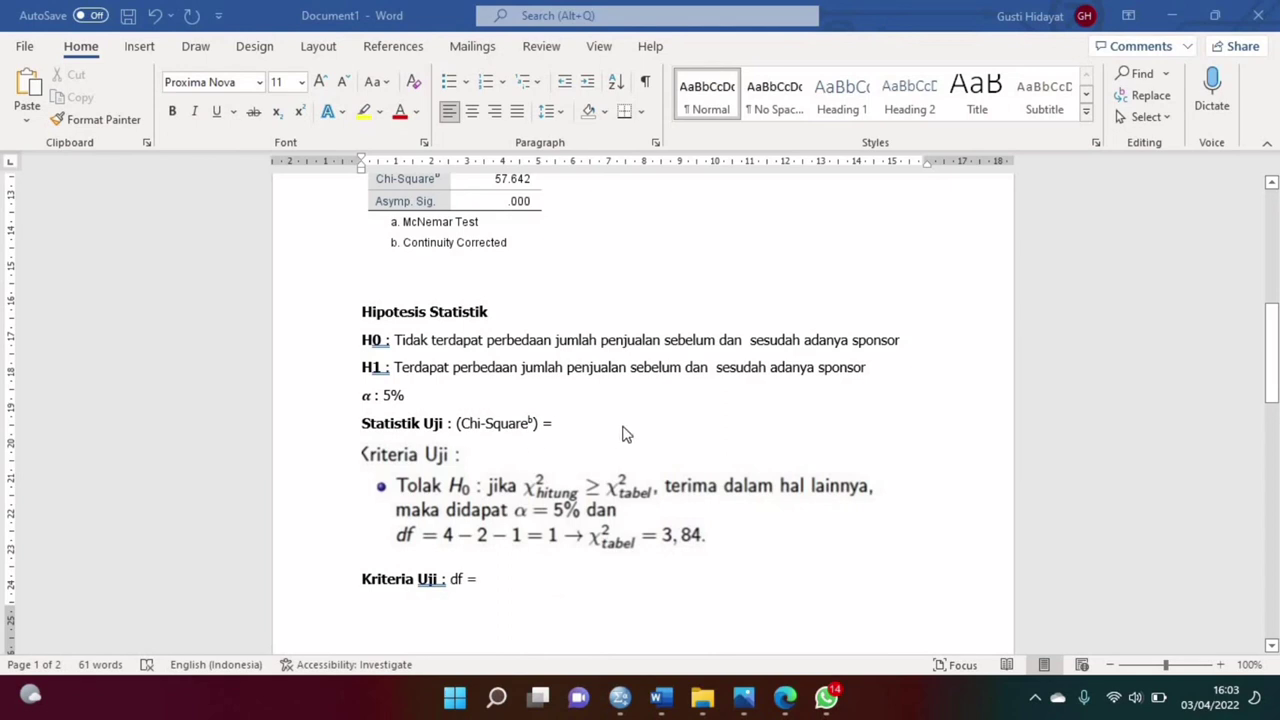
scroll(580, 380, "up", 1)
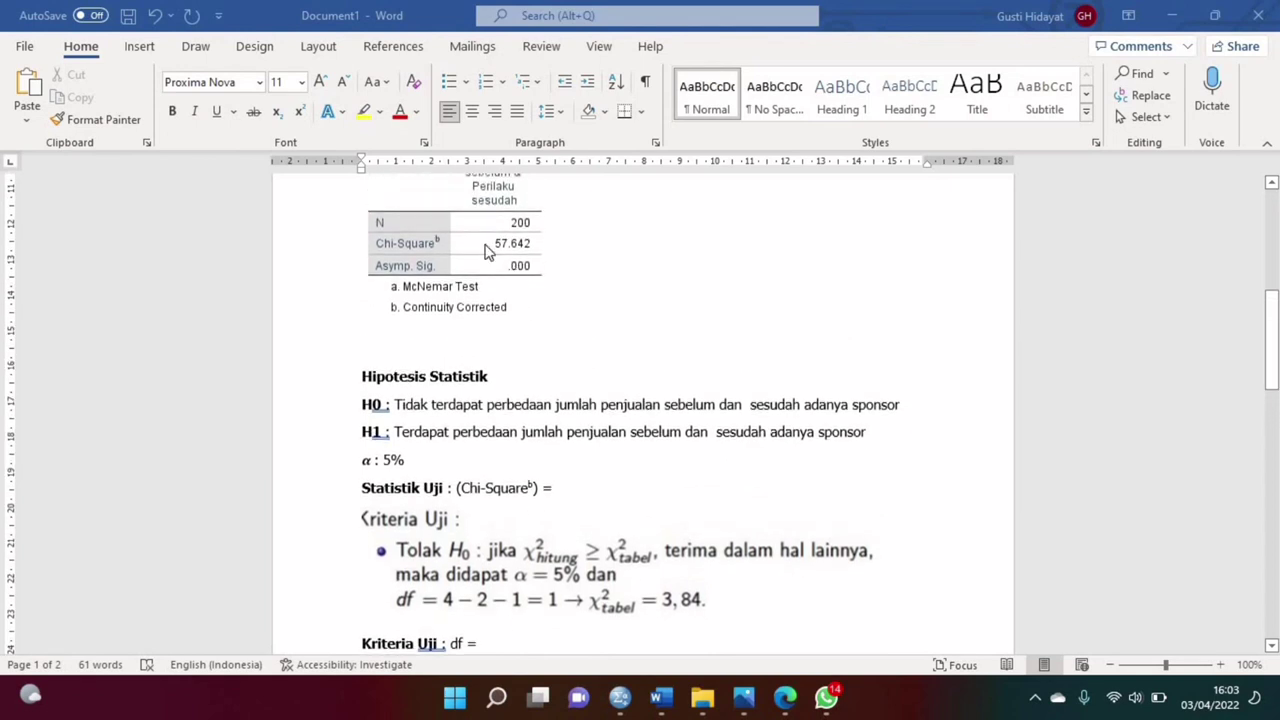
left_click(568, 491)
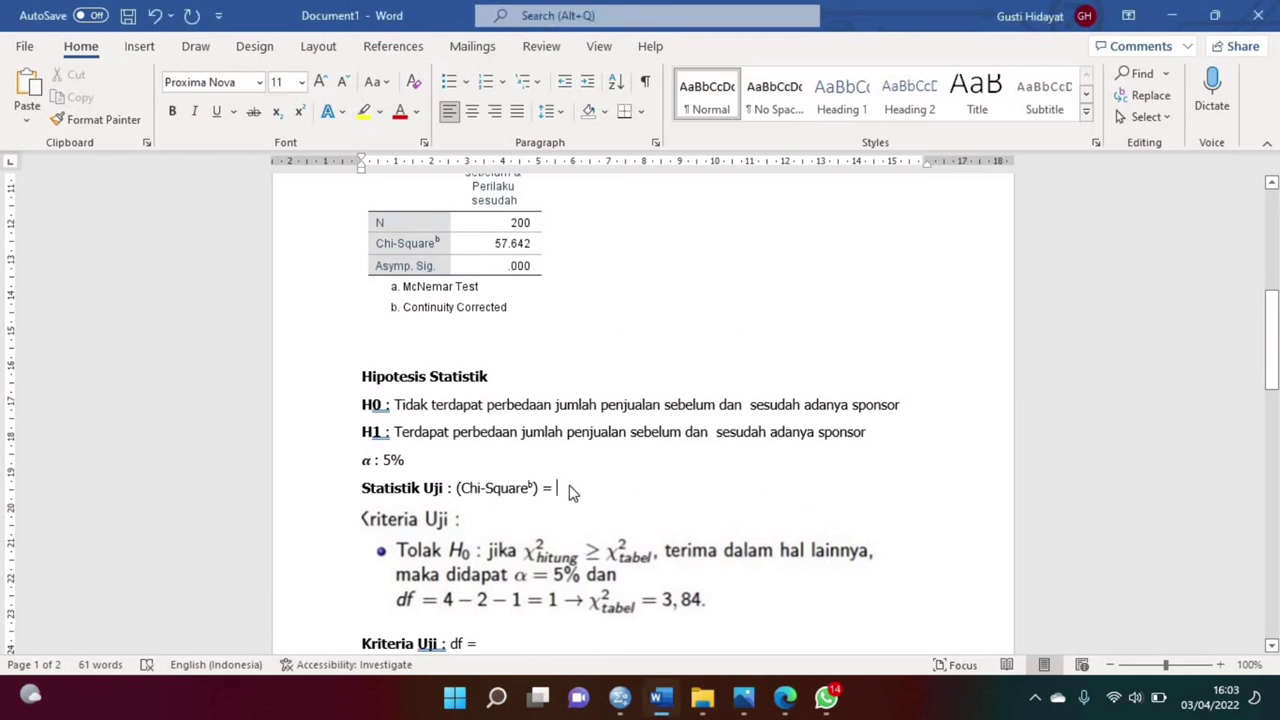
type("57")
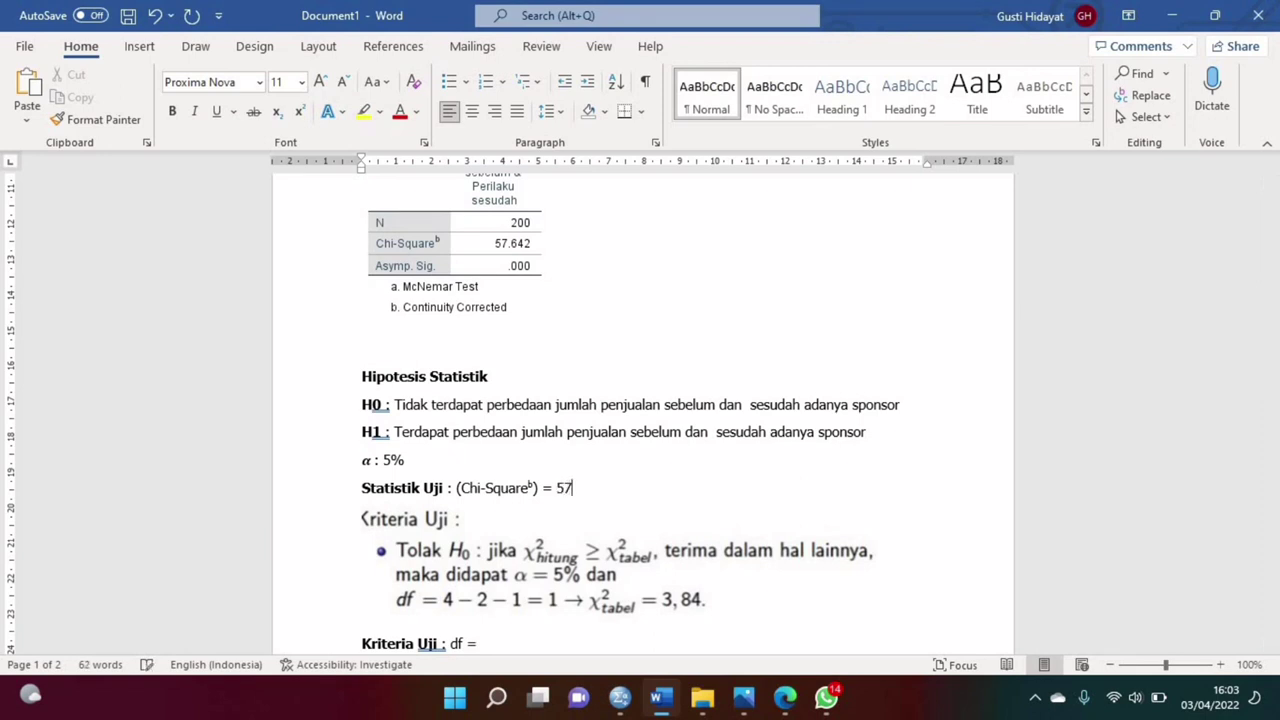
type(",642")
scroll(786, 517, "down", 3)
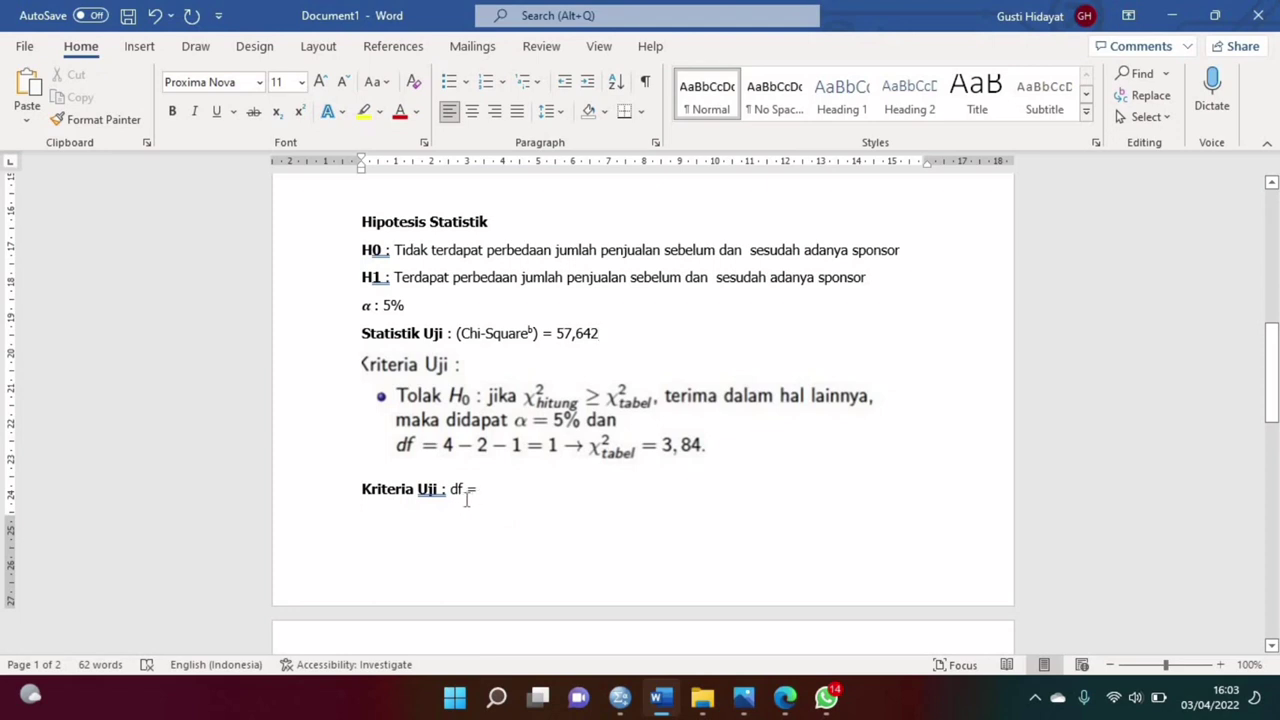
Enter 3,84 after 'df =' on the Kriteria Uji line.
left_click(490, 497)
type("3")
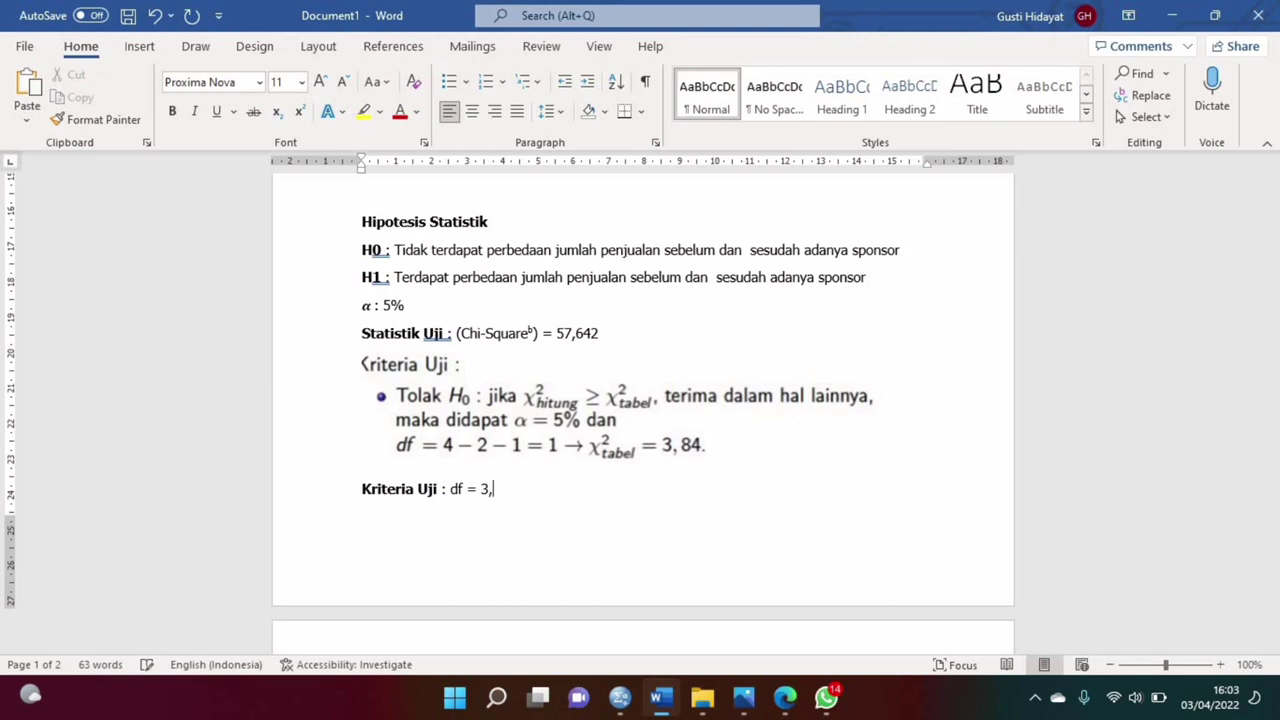
type(",84")
scroll(651, 320, "down", 3)
scroll(677, 336, "up", 3)
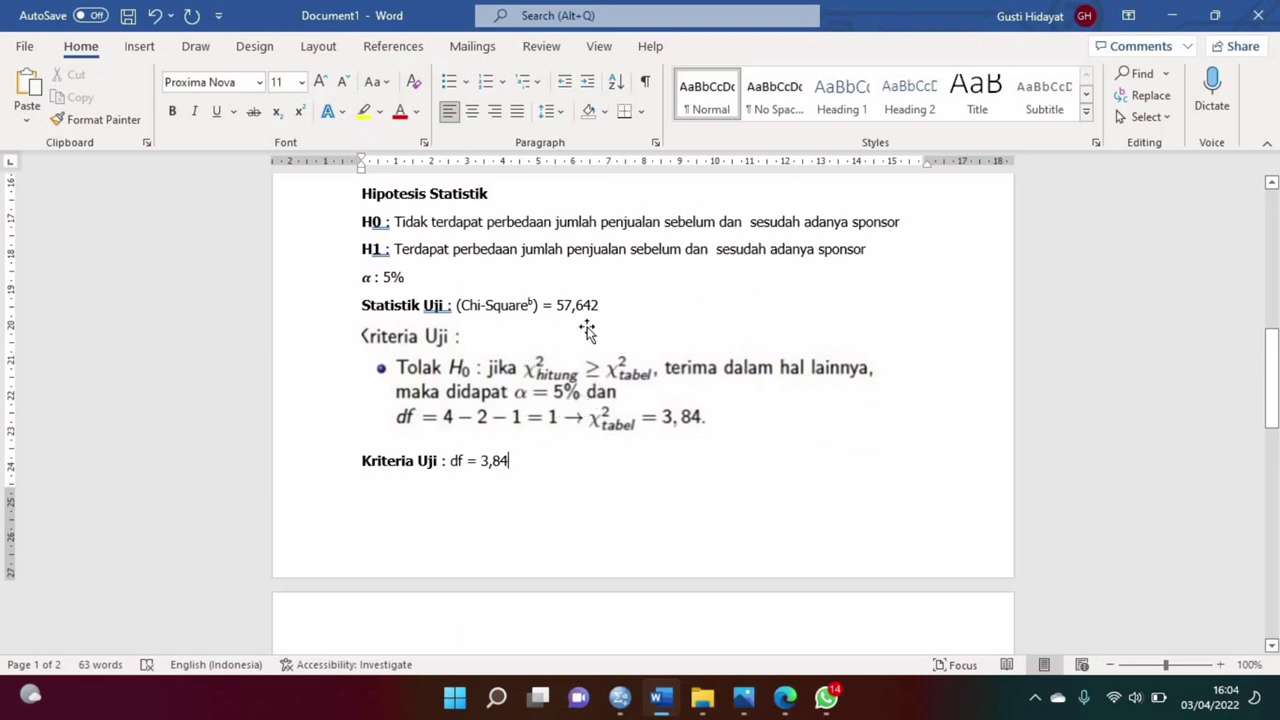
scroll(587, 330, "up", 1)
scroll(596, 333, "up", 4)
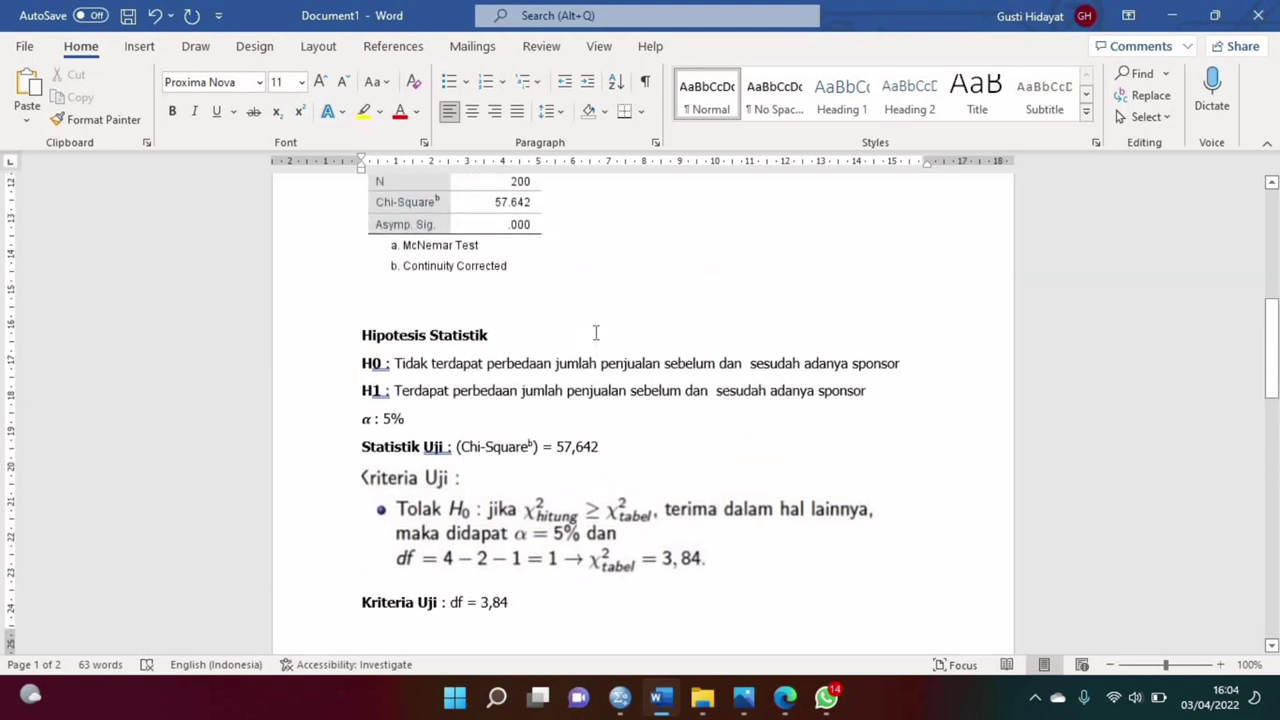
scroll(596, 333, "down", 5)
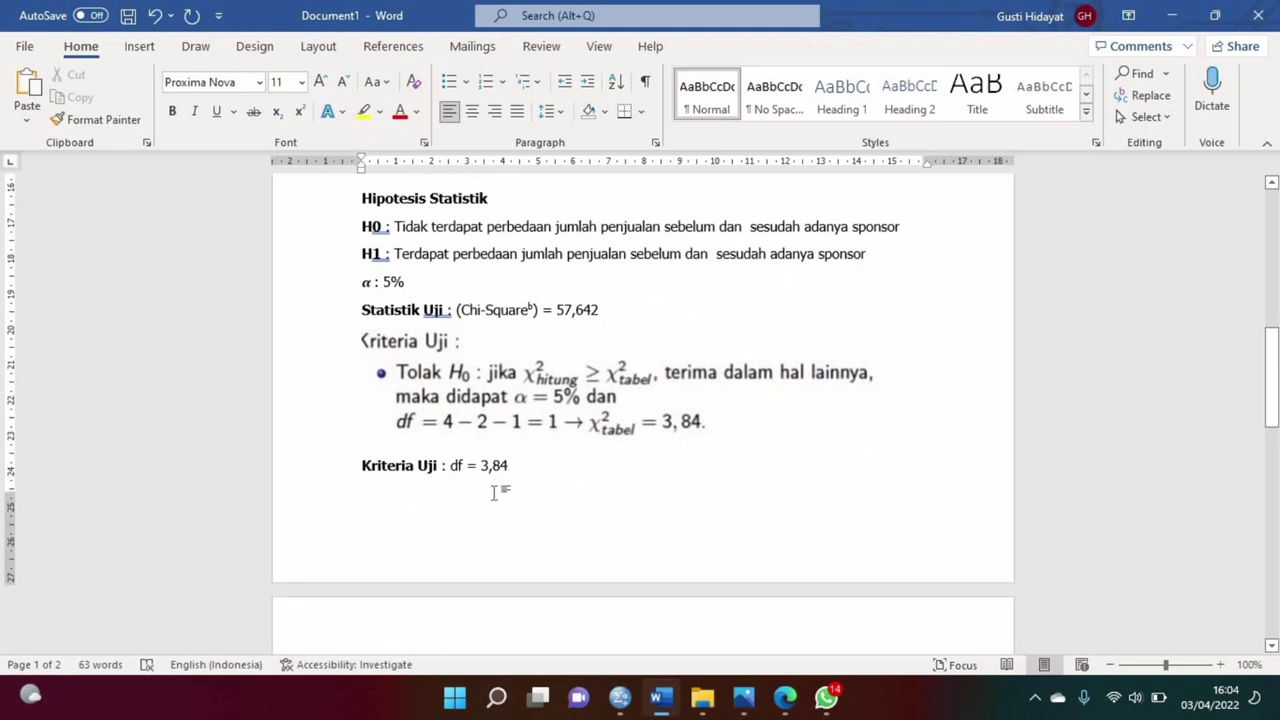
Add 'ditolak.' after H0 and the conclusion 'terdapat perbedaan signifikan nilai penjualan setelah & sebelum adanya sponsor'.
left_click(533, 479)
scroll(533, 479, "down", 5)
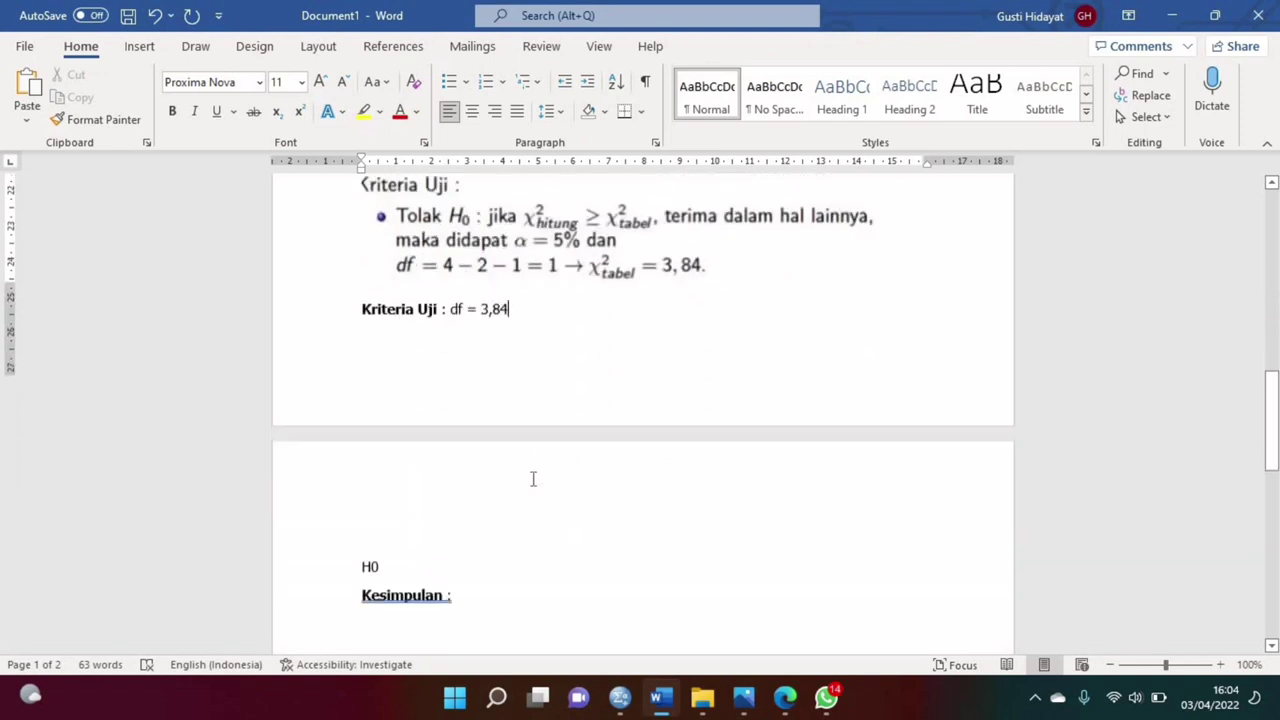
scroll(533, 479, "down", 2)
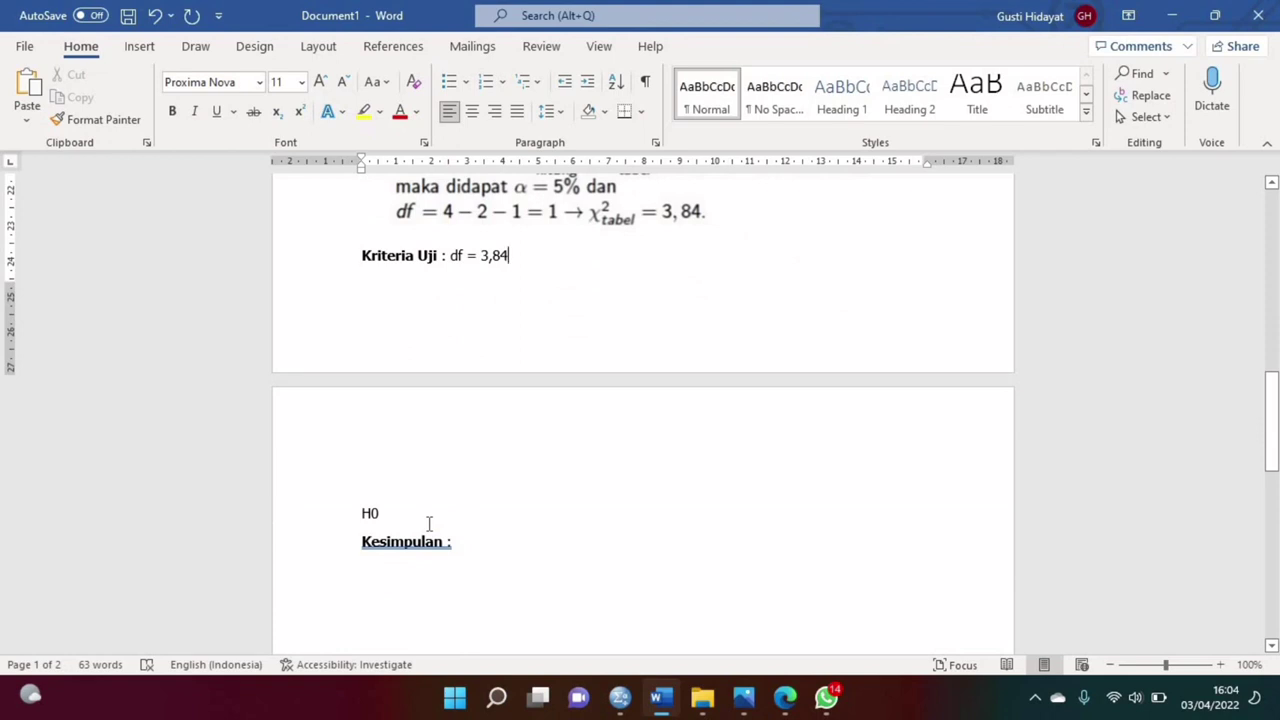
left_click(407, 519)
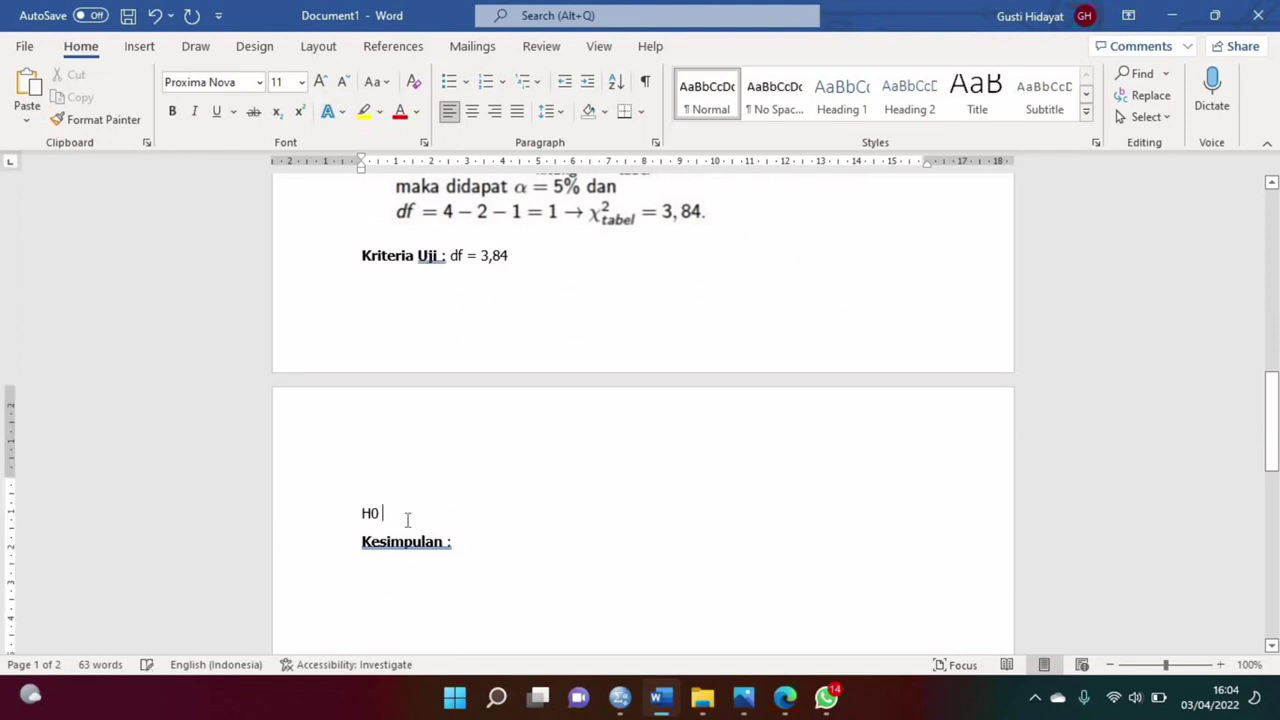
type("ditola")
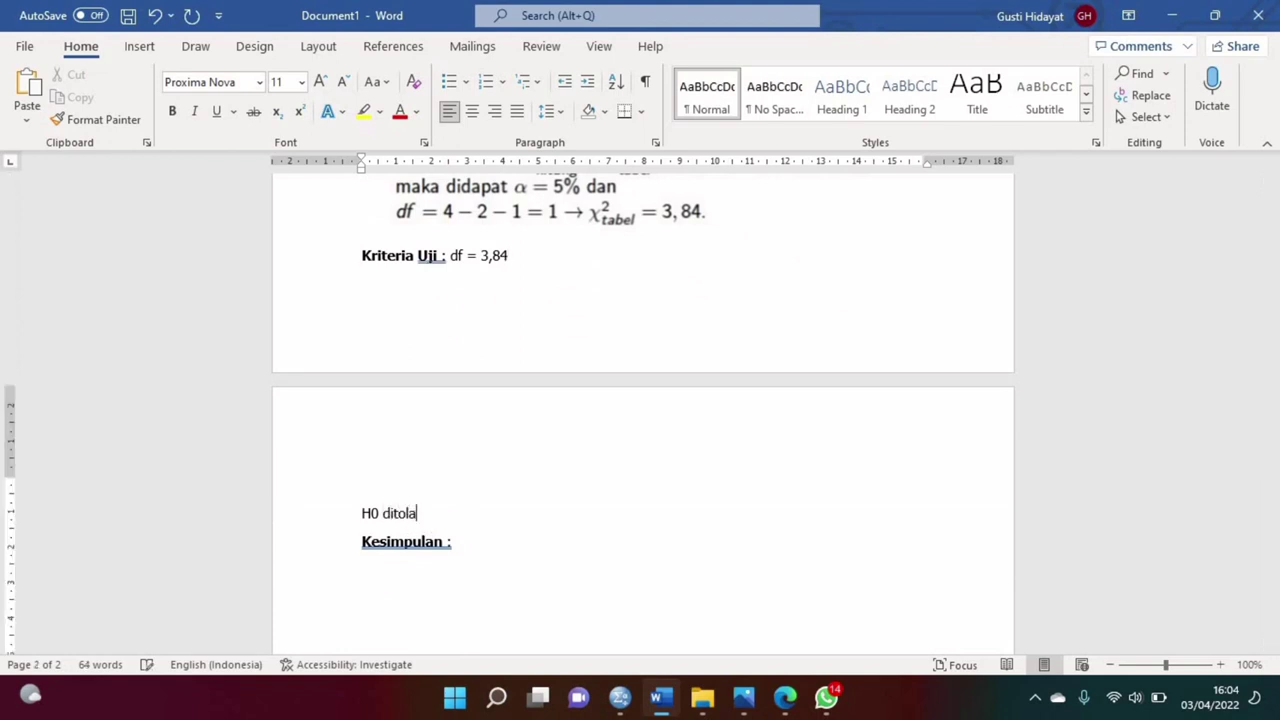
type("k.")
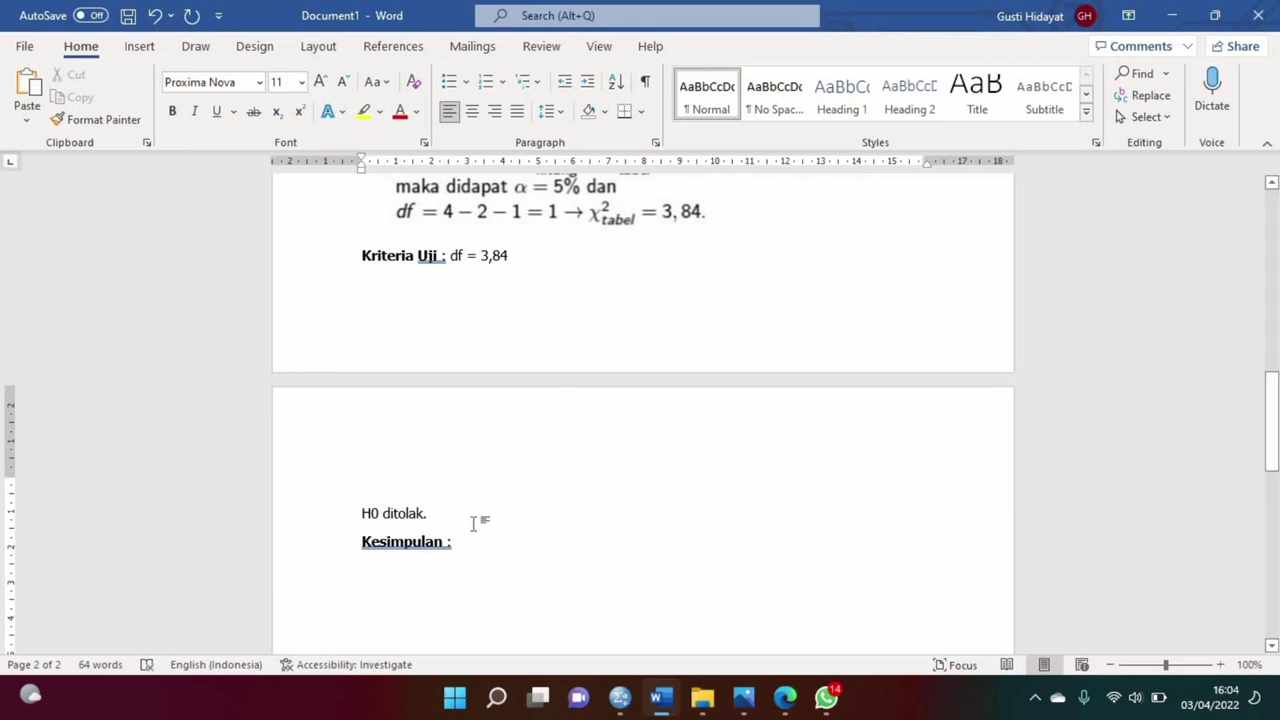
left_click(465, 548)
type("terdapa")
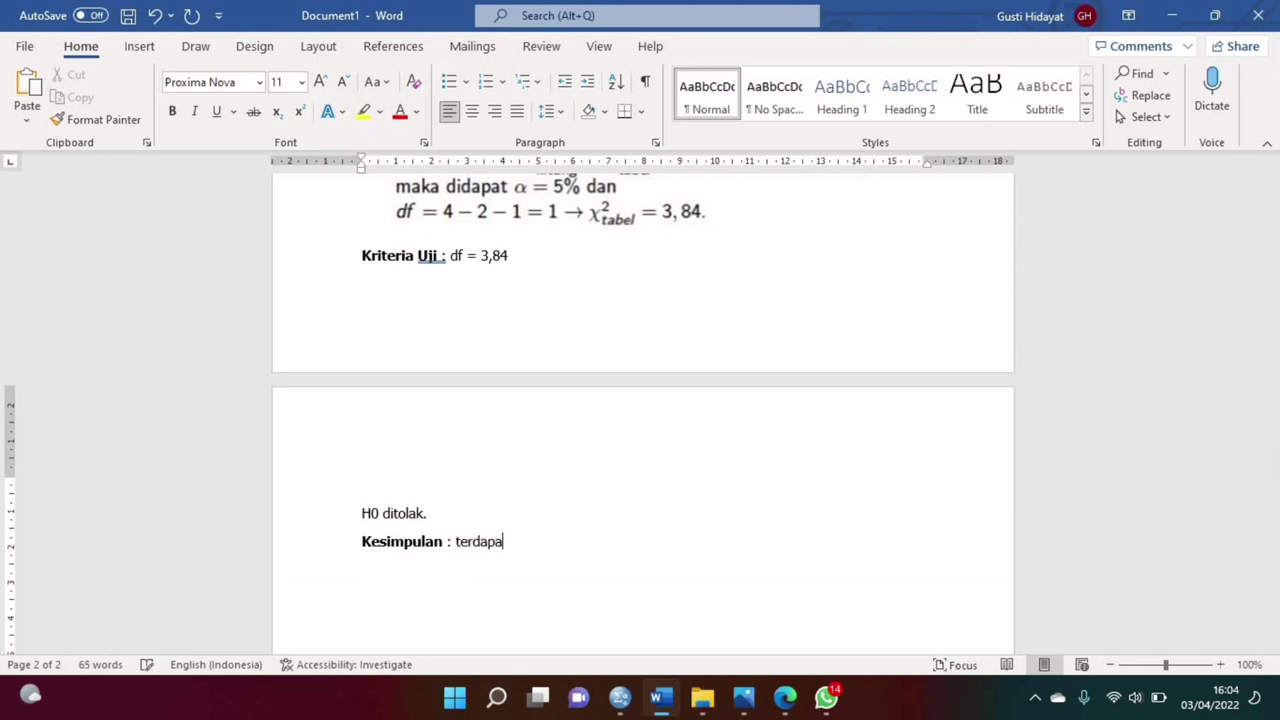
type("t perbedaan signifikan")
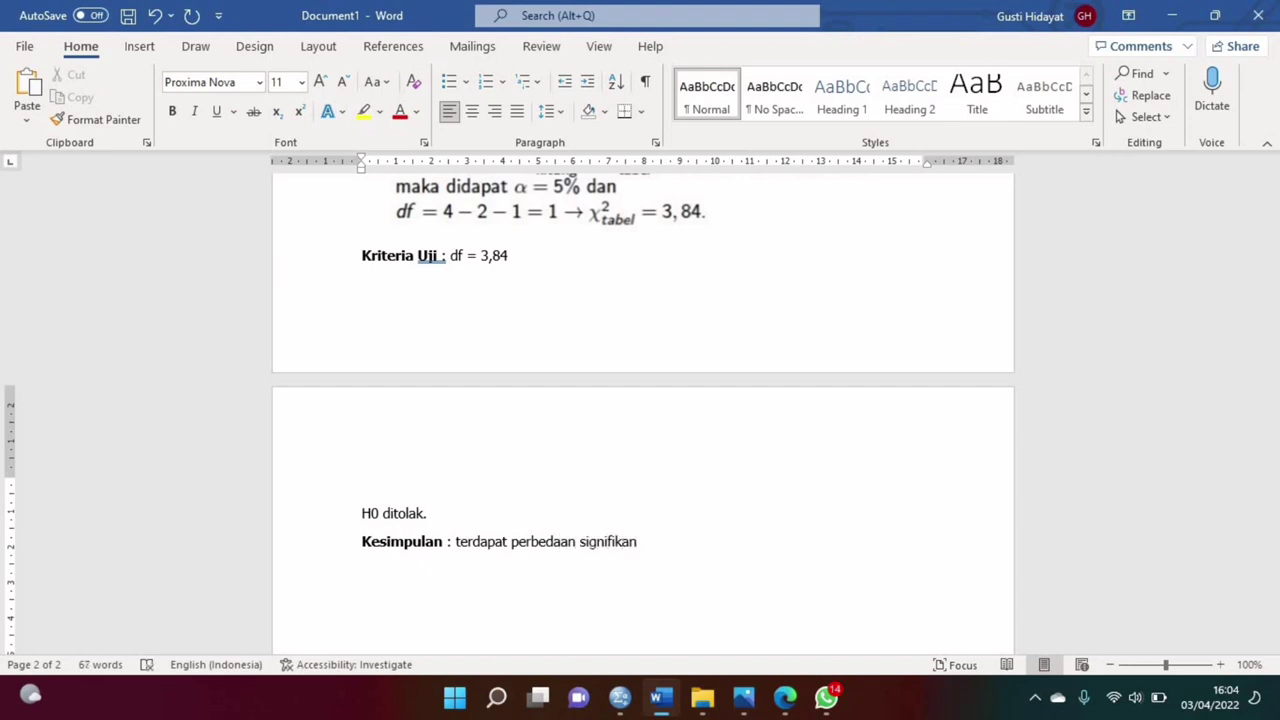
type(" nilai penjualan setela")
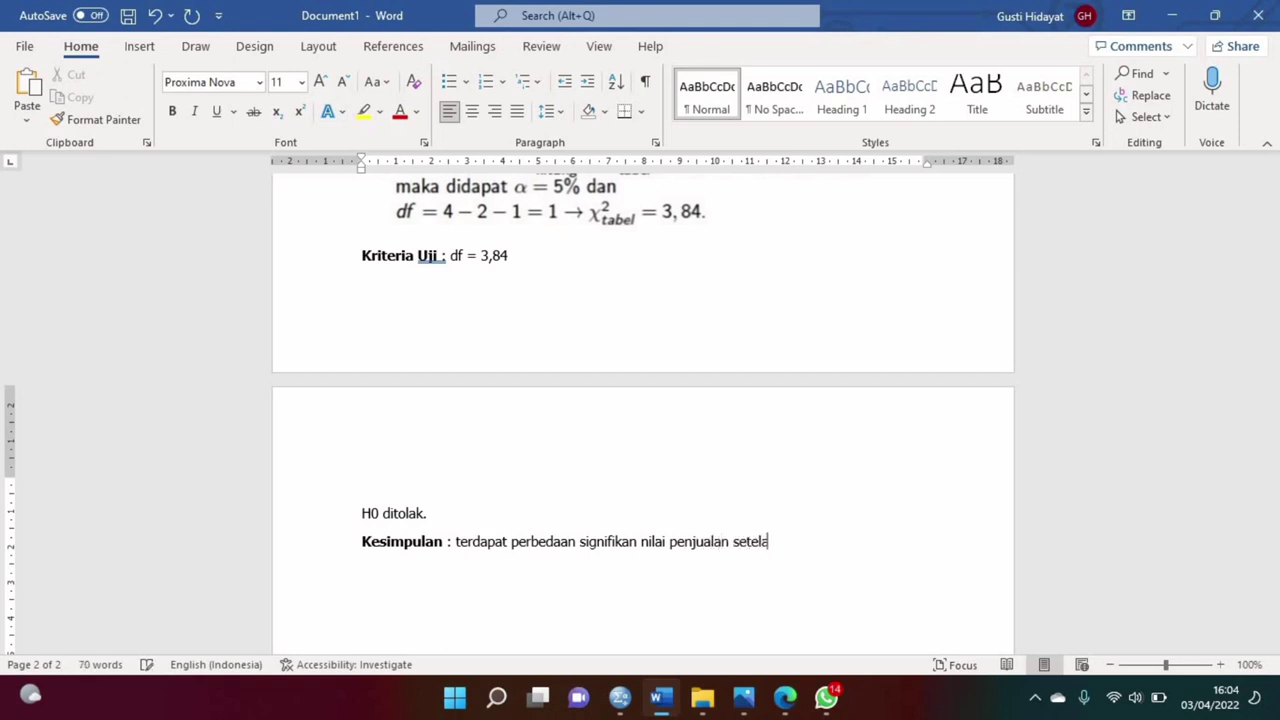
type("h & sebelum adanya sp")
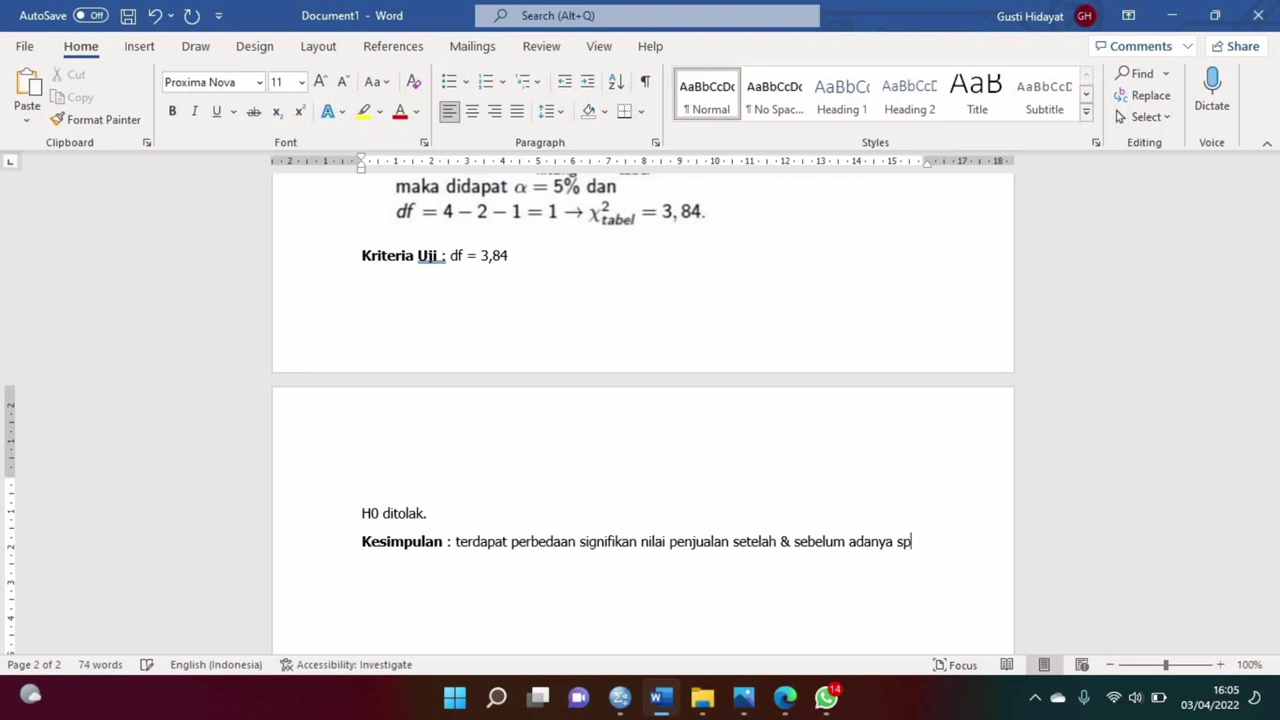
type("onsor.")
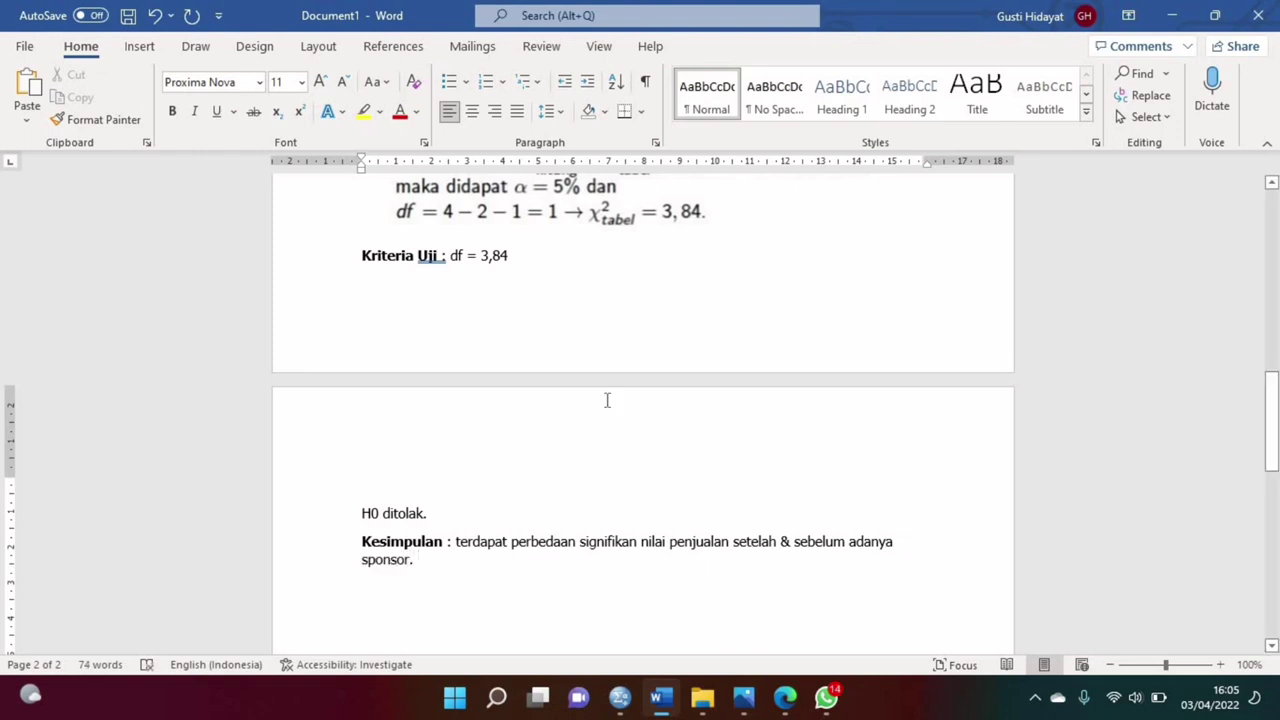
scroll(606, 400, "up", 3)
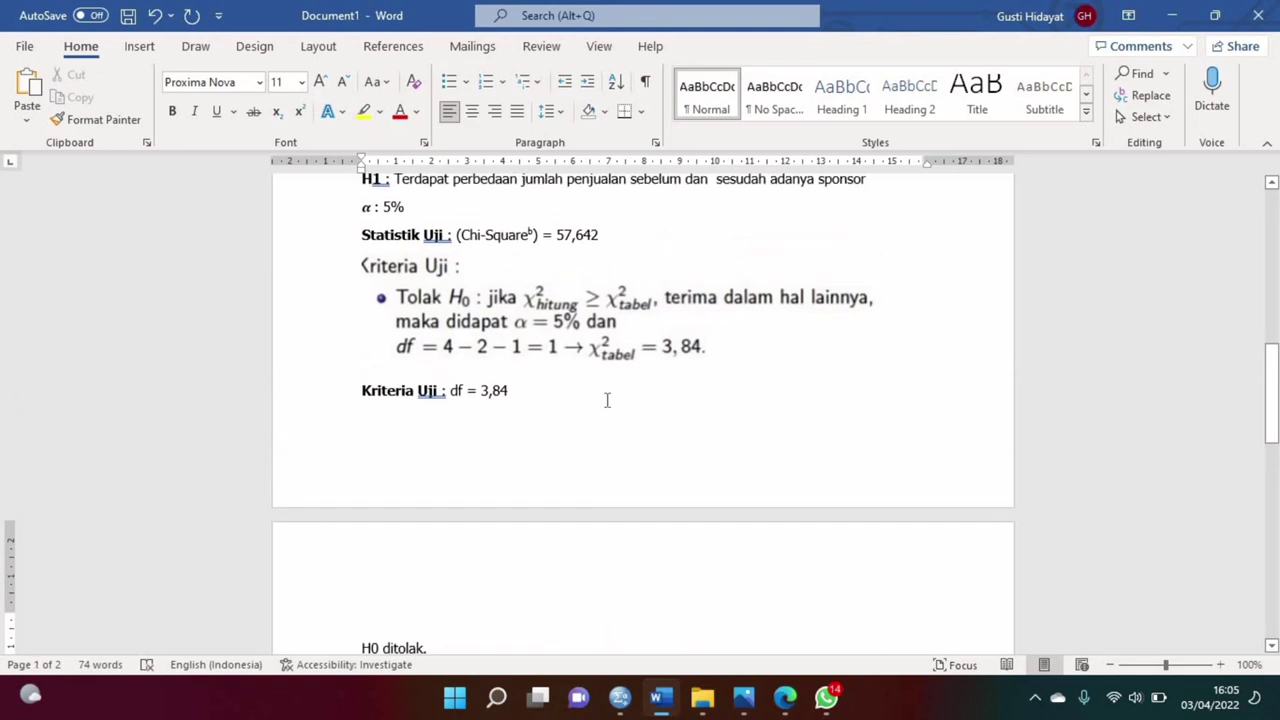
scroll(606, 400, "down", 6)
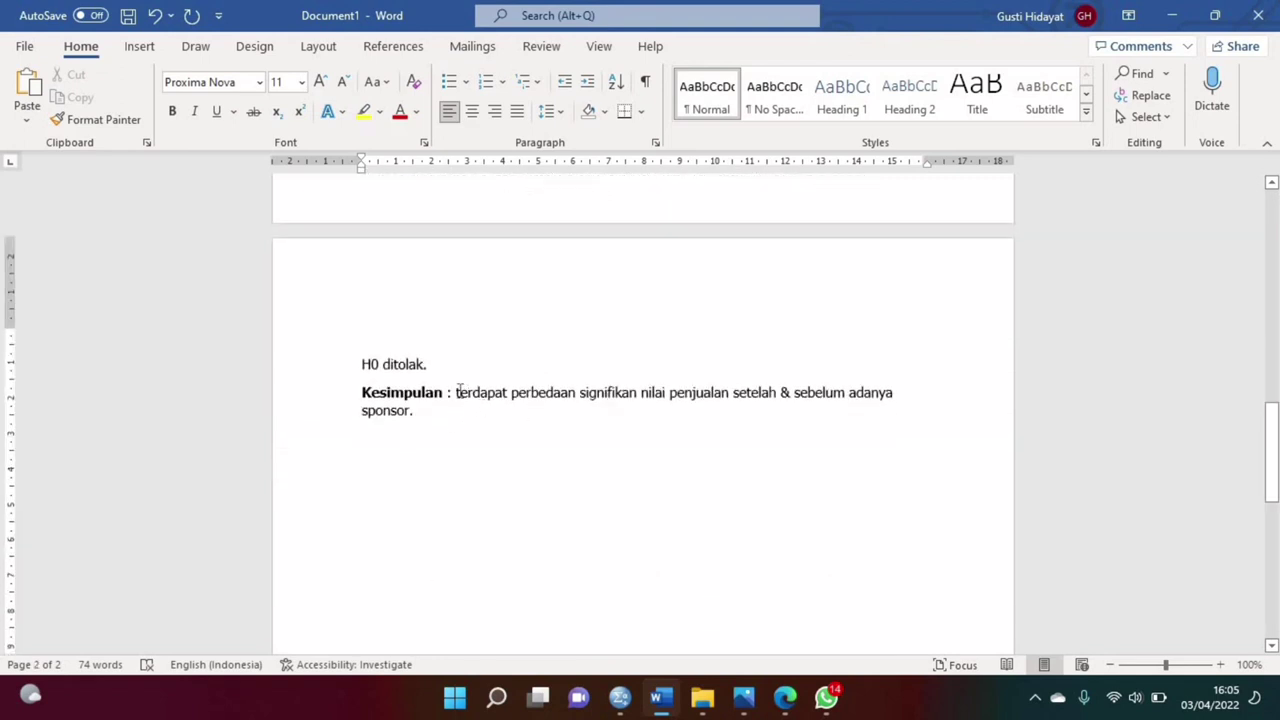